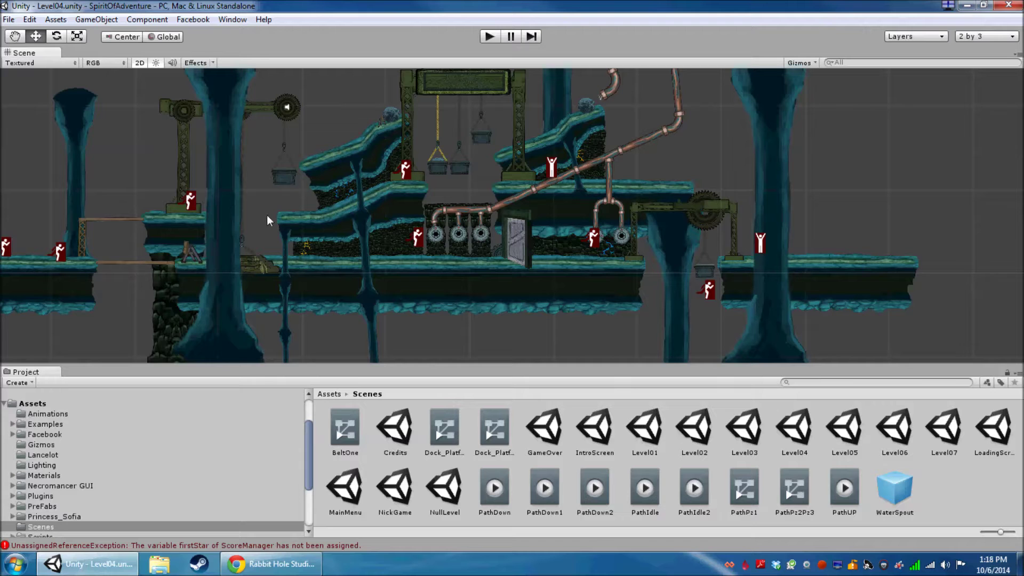
Pan across the current level from its starting area to the right end and back to the middle
middle_click_drag(265, 217, 326, 242)
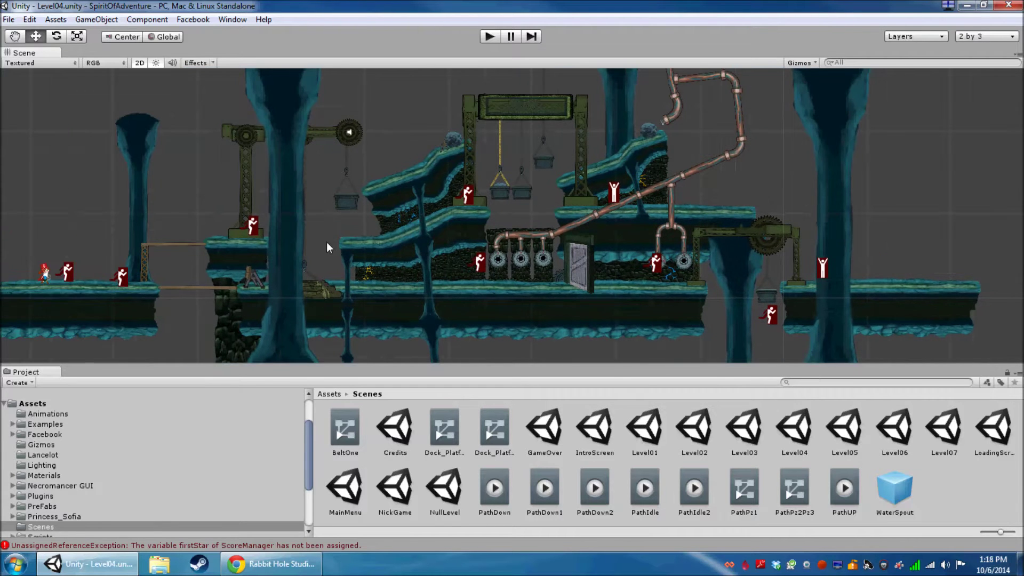
scroll(327, 243, "up", 2)
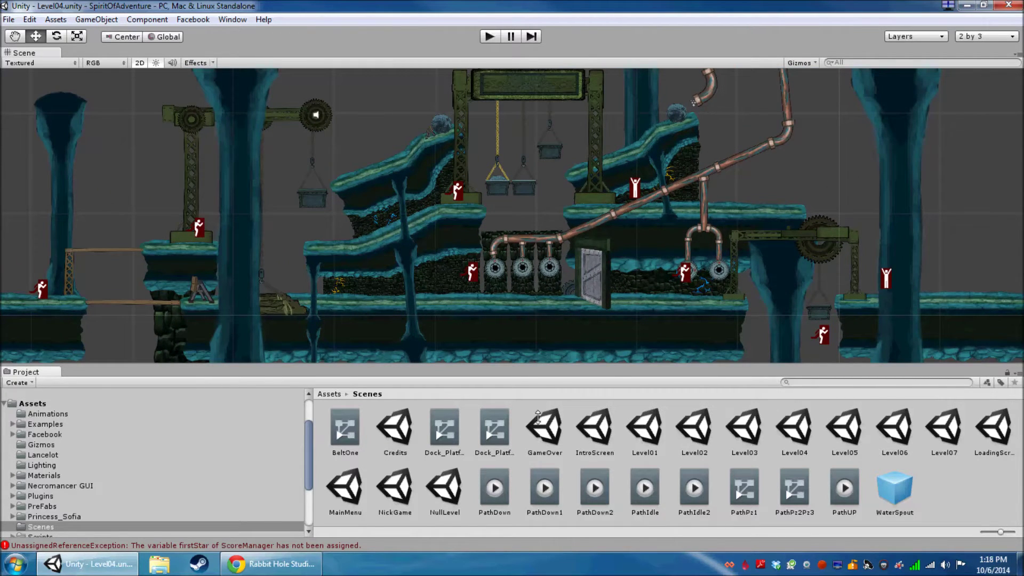
mouse_move(293, 256)
middle_mouse_down()
mouse_move(431, 278)
mouse_move(430, 268)
middle_mouse_up()
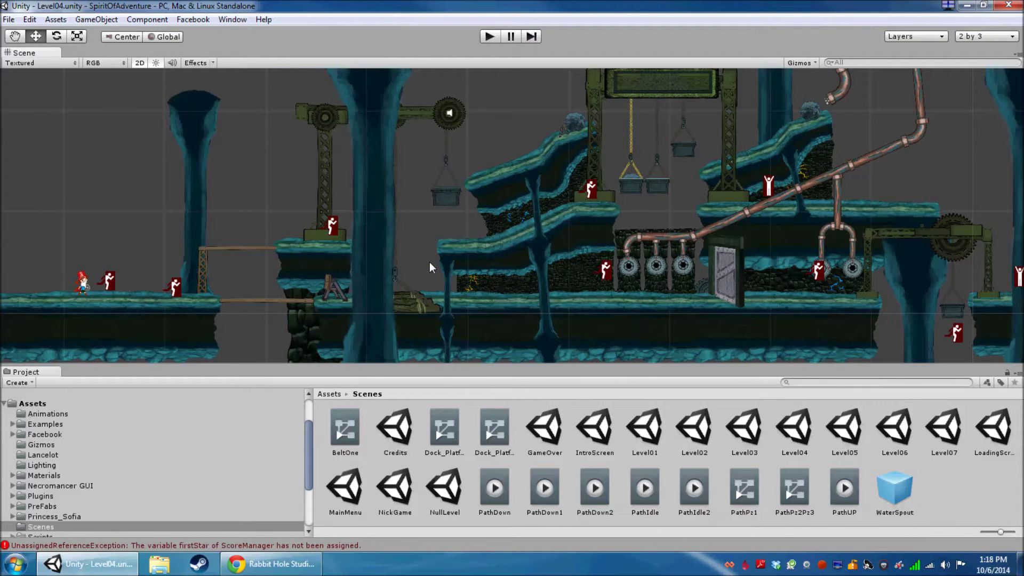
middle_click_drag(519, 281, 519, 281)
scroll(519, 281, "up", 3)
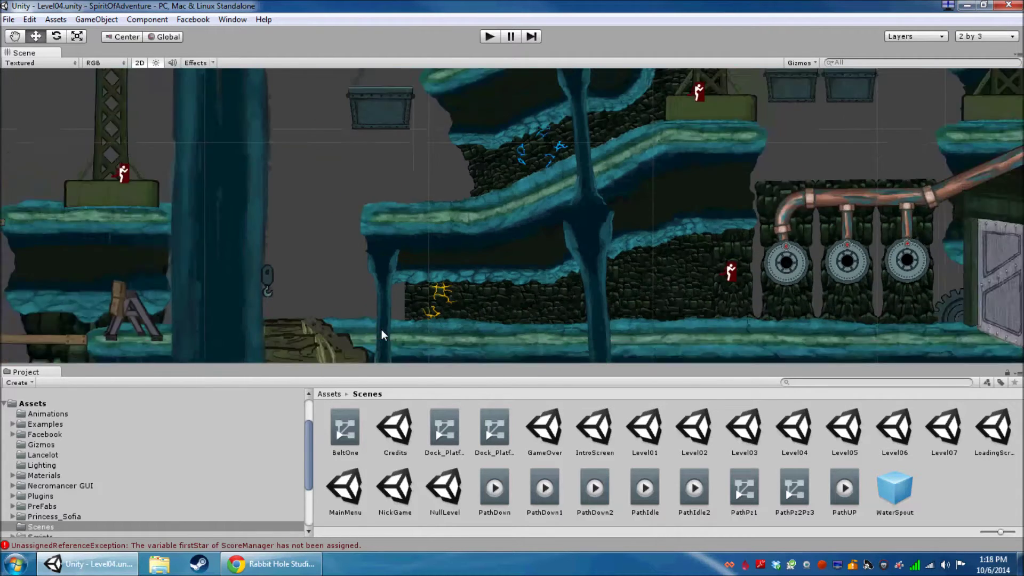
scroll(381, 329, "down", 1)
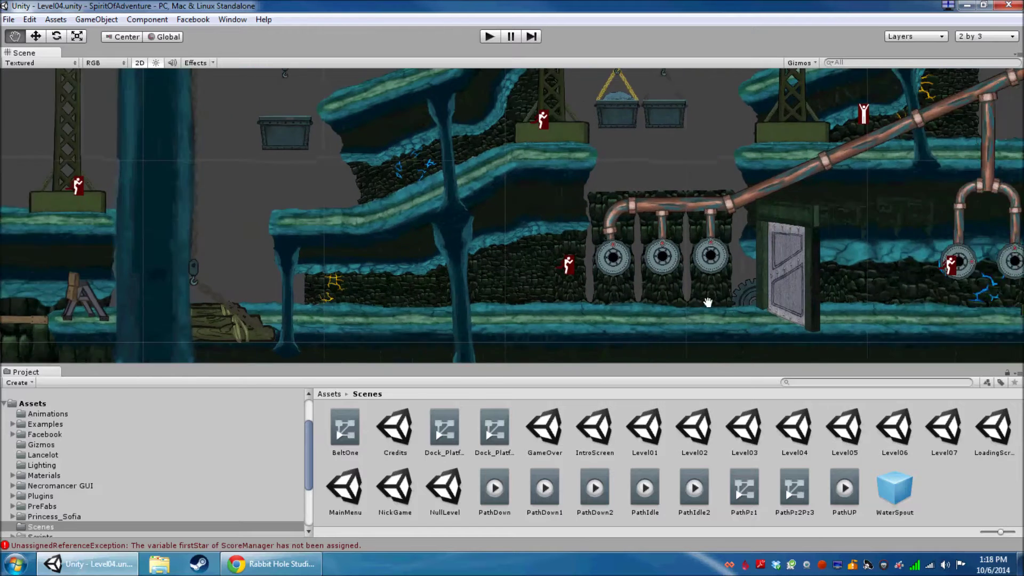
middle_click_drag(849, 300, 531, 297)
scroll(529, 302, "down", 1)
scroll(529, 302, "down", 1)
scroll(530, 302, "down", 1)
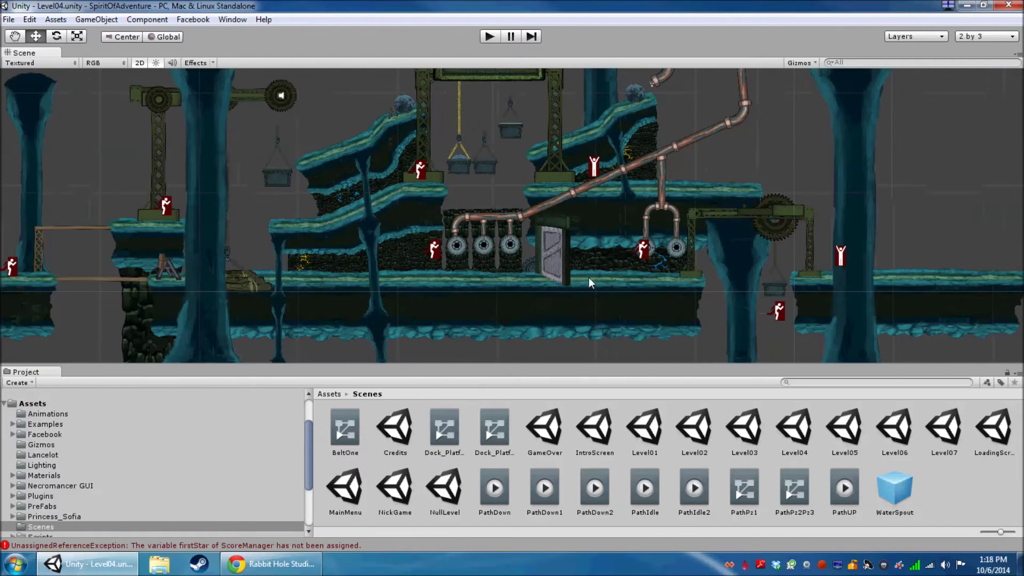
scroll(589, 278, "down", 1)
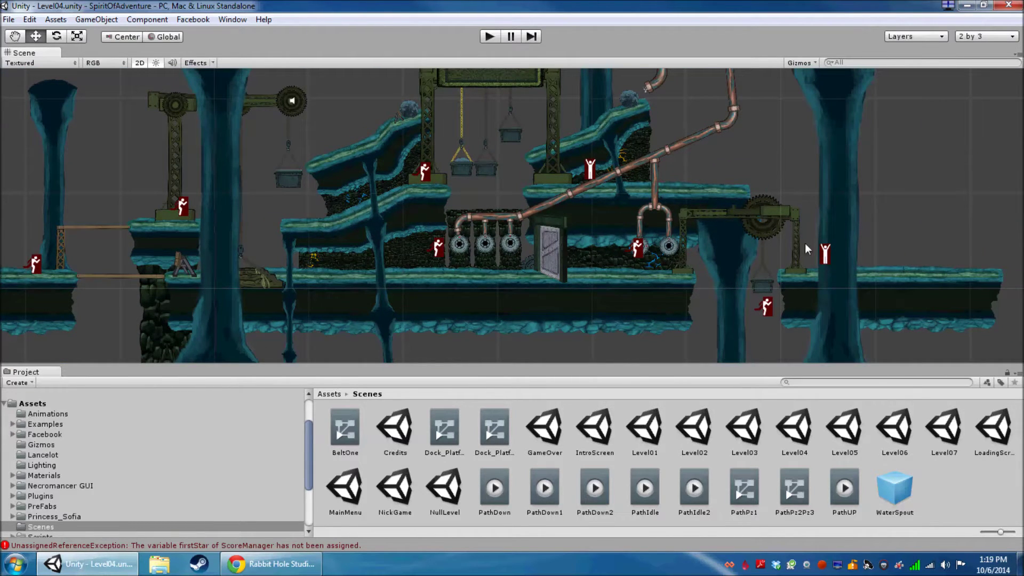
middle_click_drag(756, 185, 699, 242)
scroll(663, 253, "up", 2)
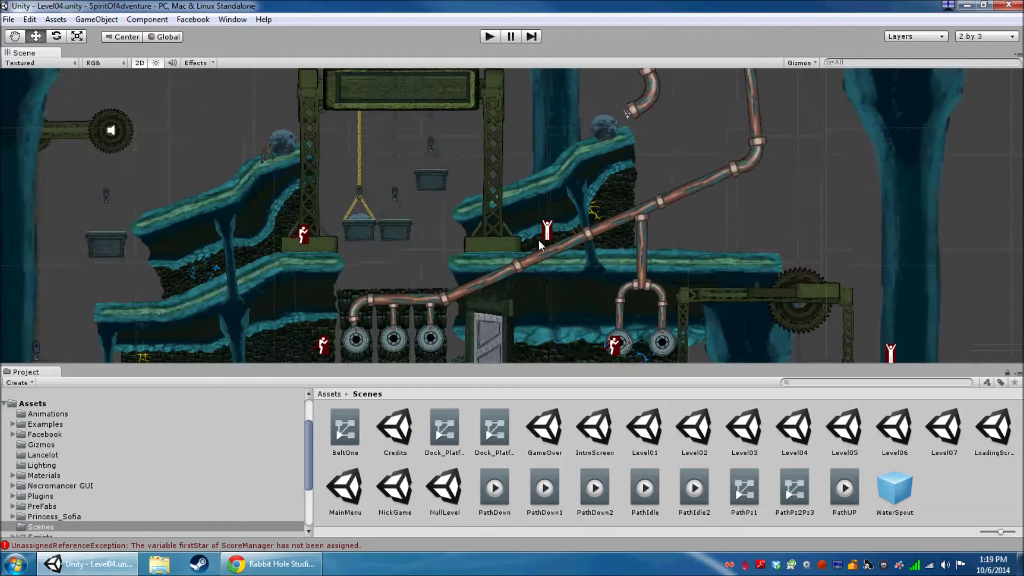
middle_click_drag(310, 281, 484, 253)
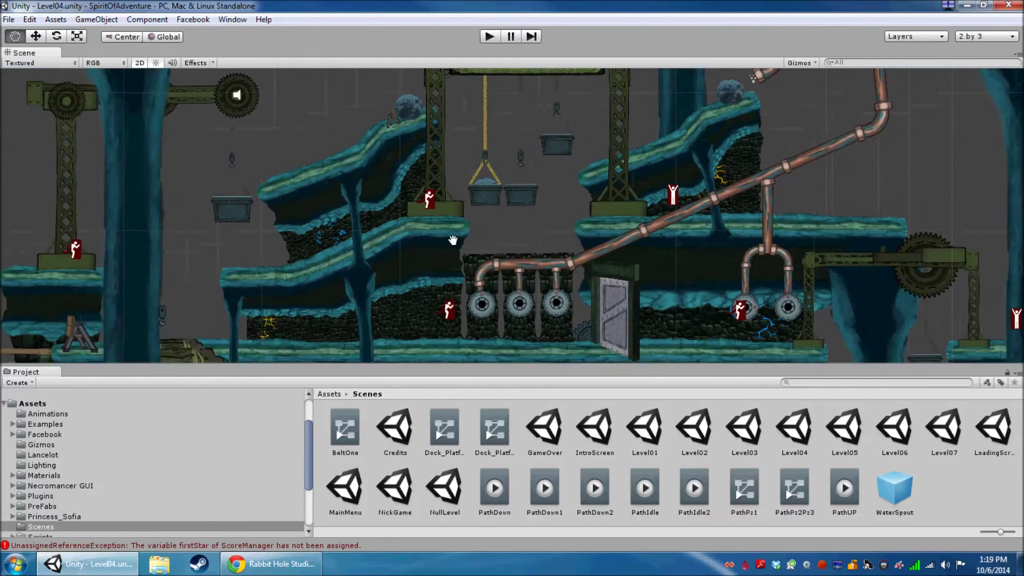
scroll(505, 285, "up", 2)
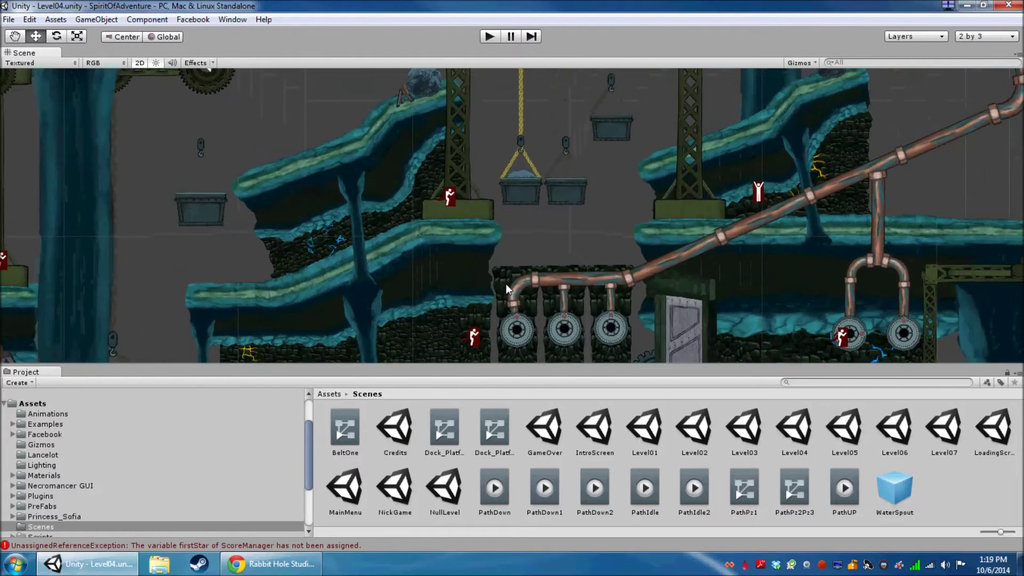
middle_click_drag(507, 284, 464, 283)
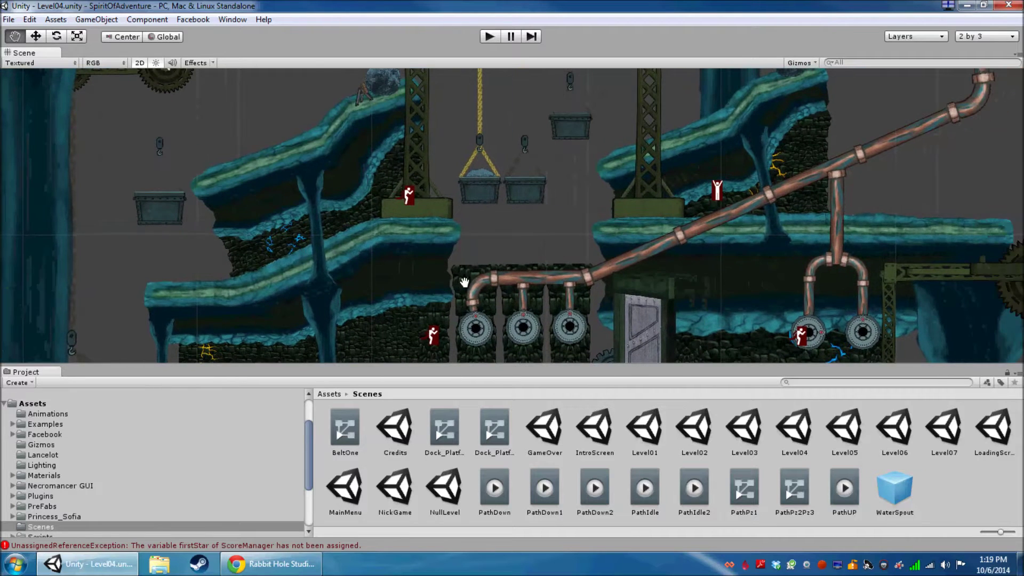
scroll(464, 284, "down", 1)
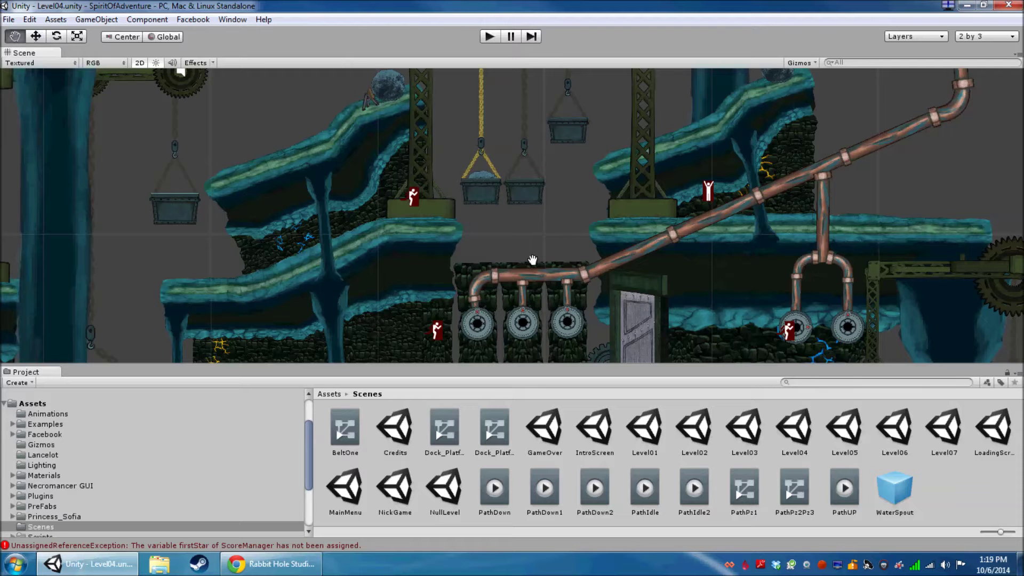
middle_click_drag(534, 260, 507, 236)
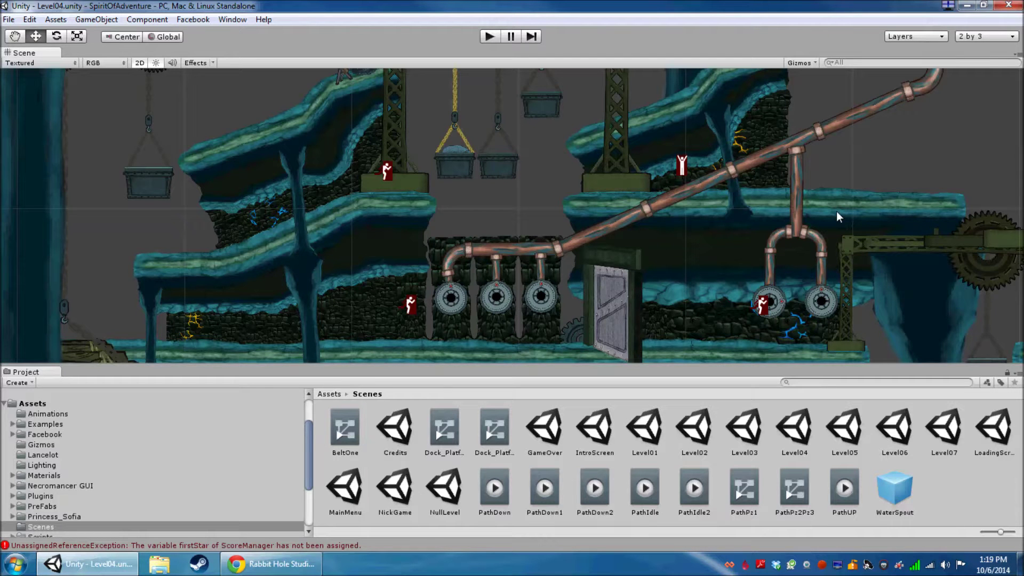
middle_click_drag(836, 211, 480, 176)
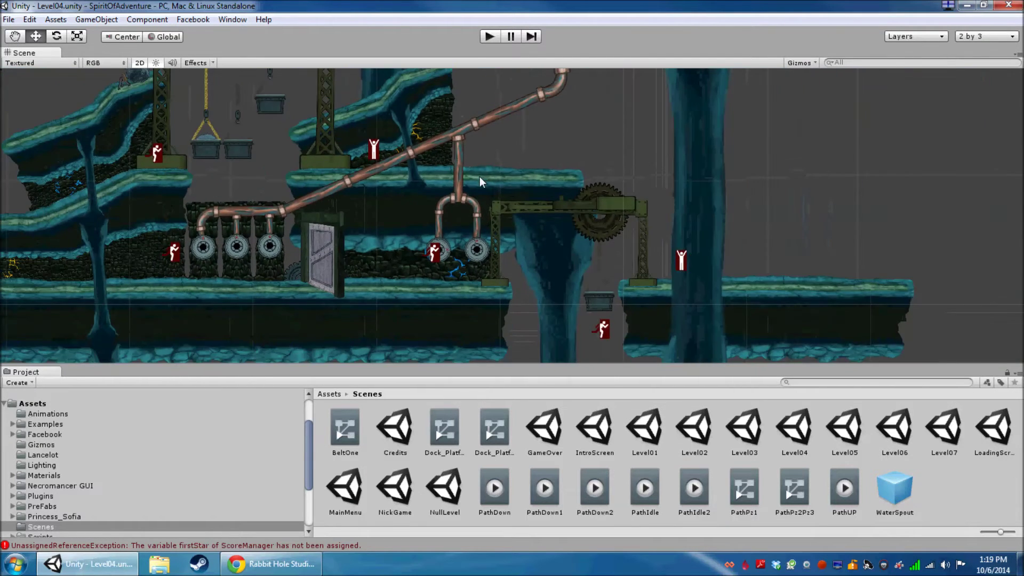
middle_click_drag(404, 183, 952, 168)
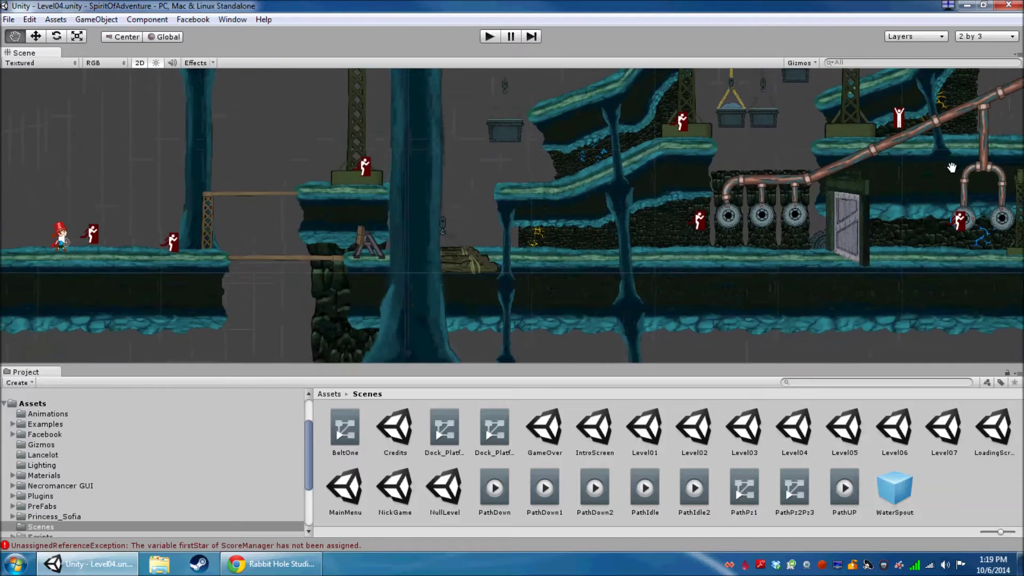
middle_click_drag(952, 167, 583, 216)
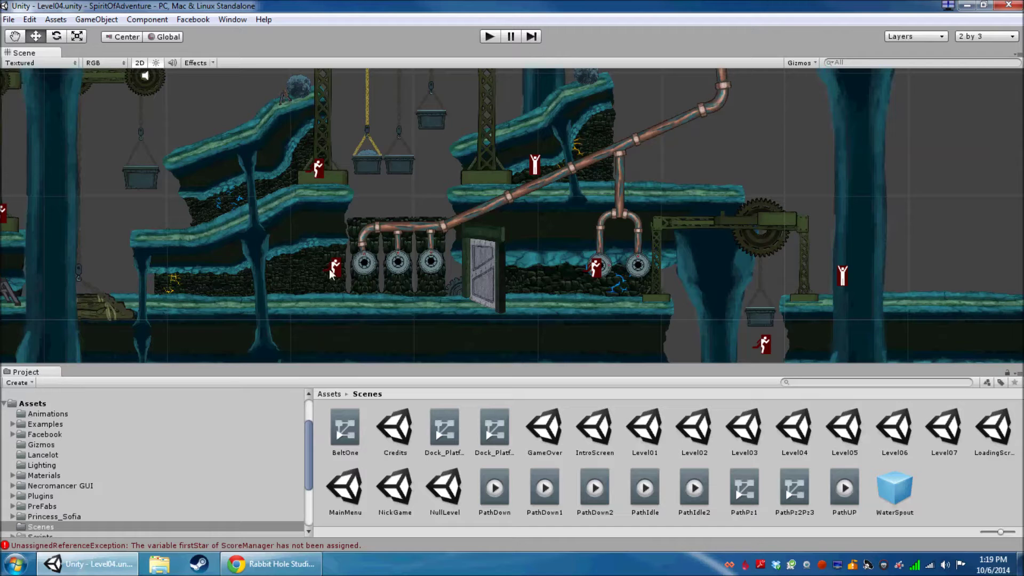
middle_click_drag(291, 267, 389, 270)
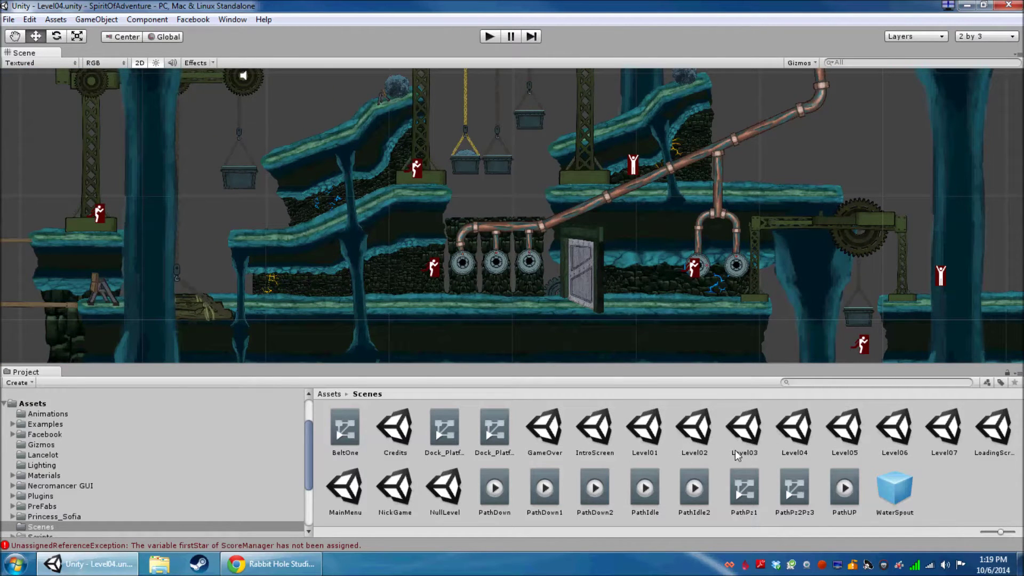
Open Level05 and pan rightward past the boulder and scaffolding to the lower cave platforms
double_click(845, 436)
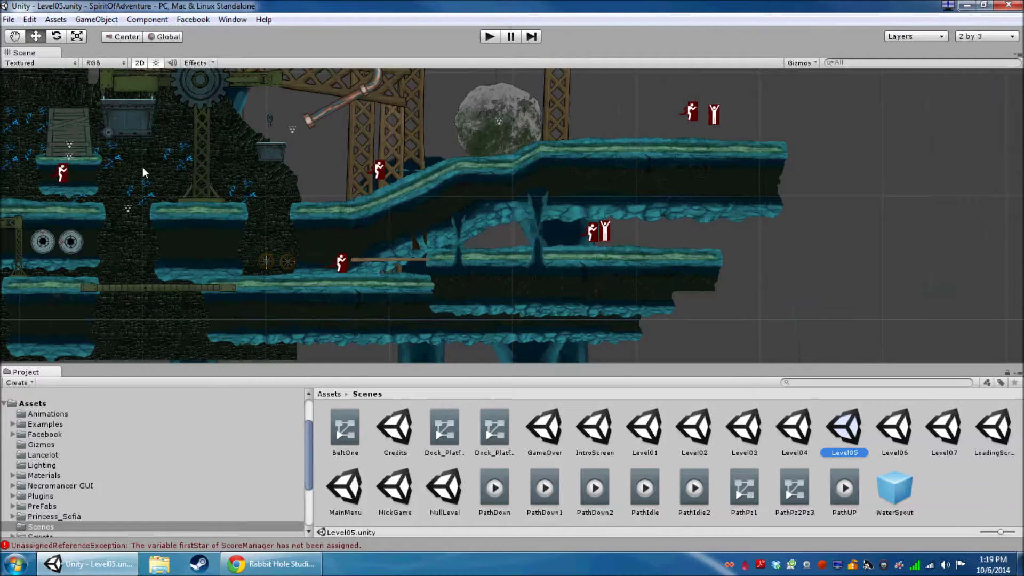
middle_click_drag(143, 167, 387, 245)
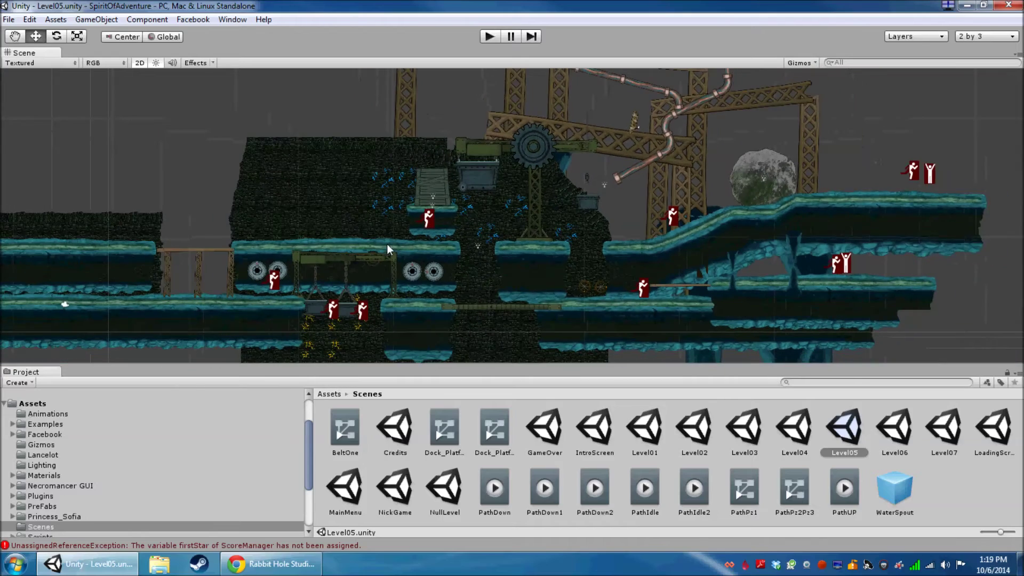
scroll(415, 267, "up", 3)
scroll(415, 266, "up", 2)
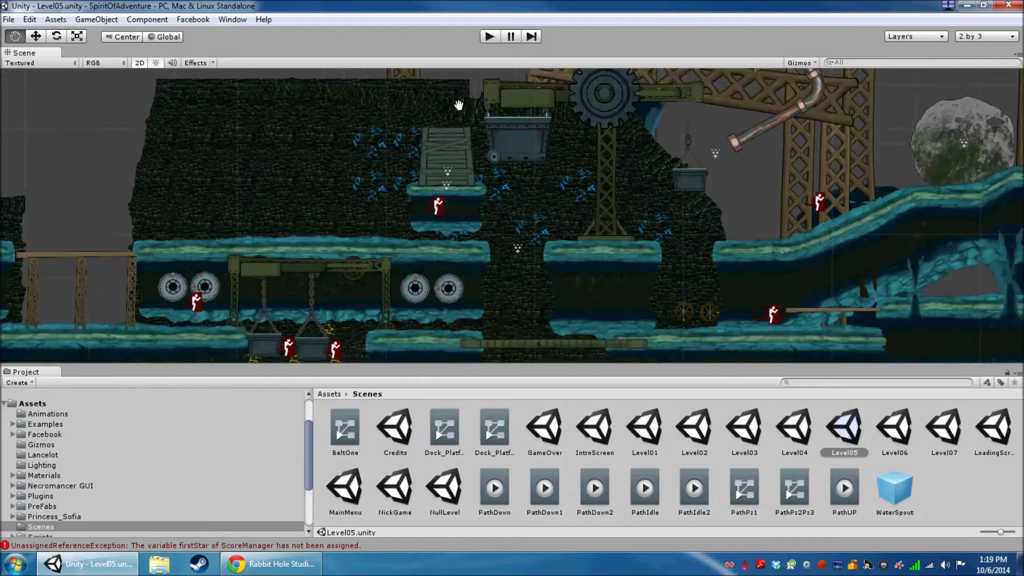
middle_click_drag(386, 320, 468, 120)
scroll(331, 201, "up", 1)
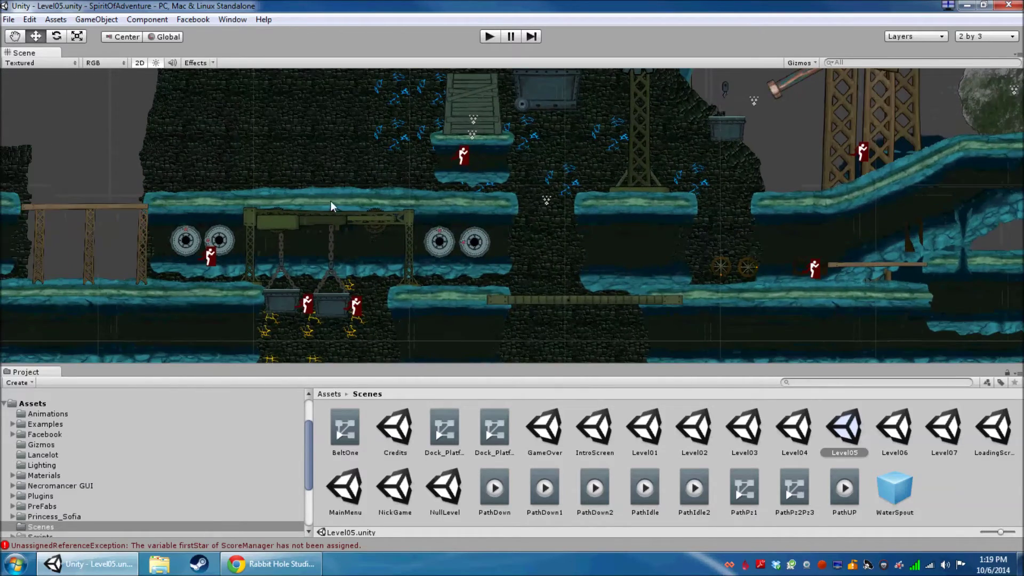
mouse_move(330, 201)
middle_mouse_down()
mouse_move(650, 240)
mouse_move(622, 213)
middle_mouse_up()
scroll(658, 238, "down", 1)
middle_click_drag(616, 257, 544, 257)
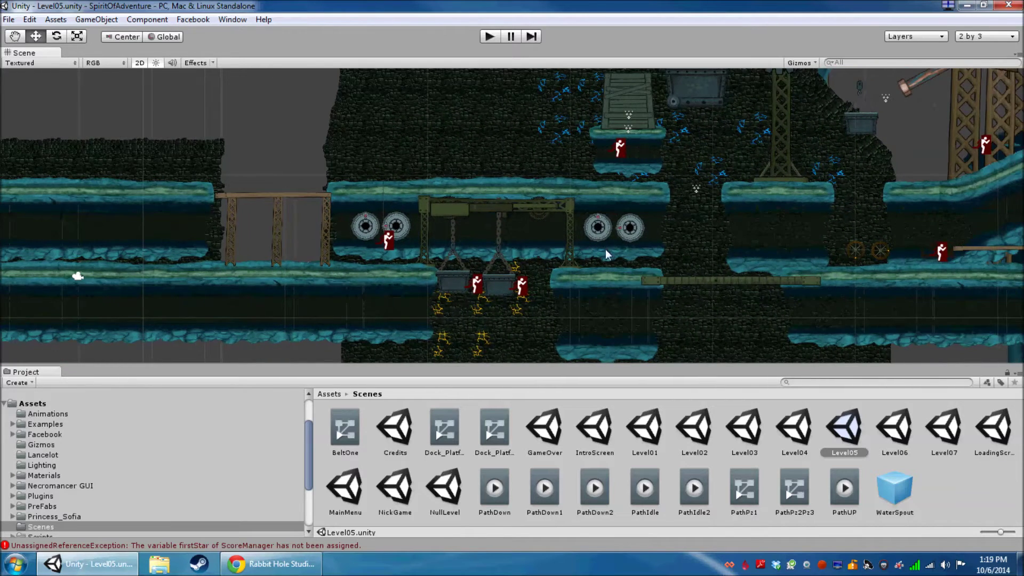
middle_click_drag(849, 208, 643, 244)
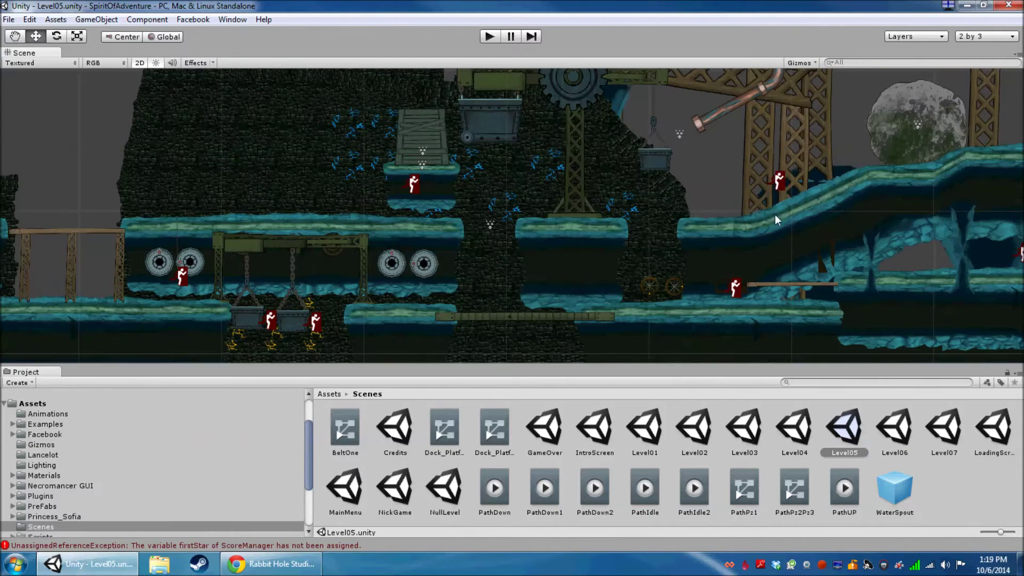
middle_click_drag(776, 214, 657, 240)
scroll(657, 239, "up", 1)
scroll(689, 228, "up", 1)
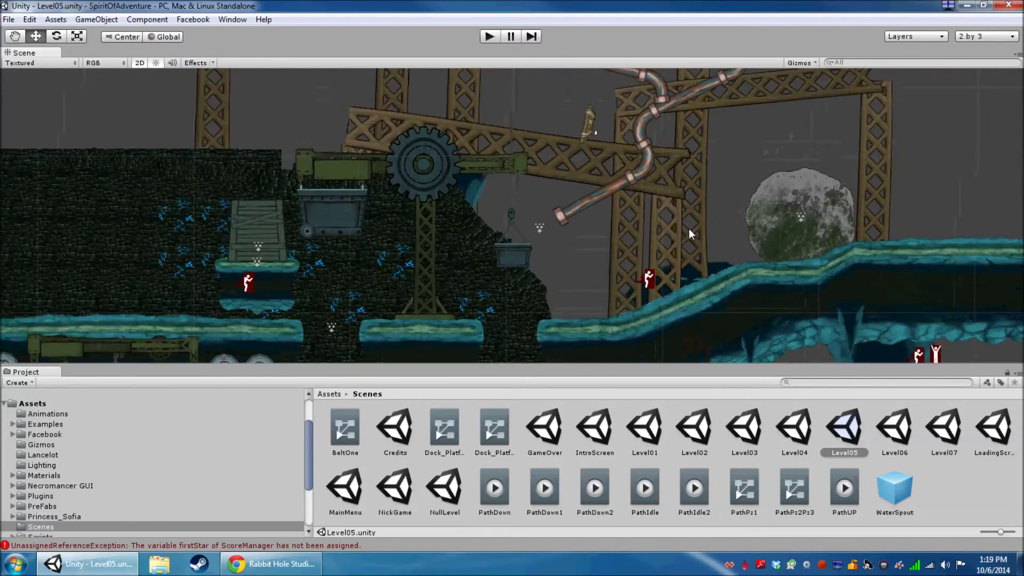
scroll(676, 264, "down", 1)
middle_click_drag(667, 307, 582, 121)
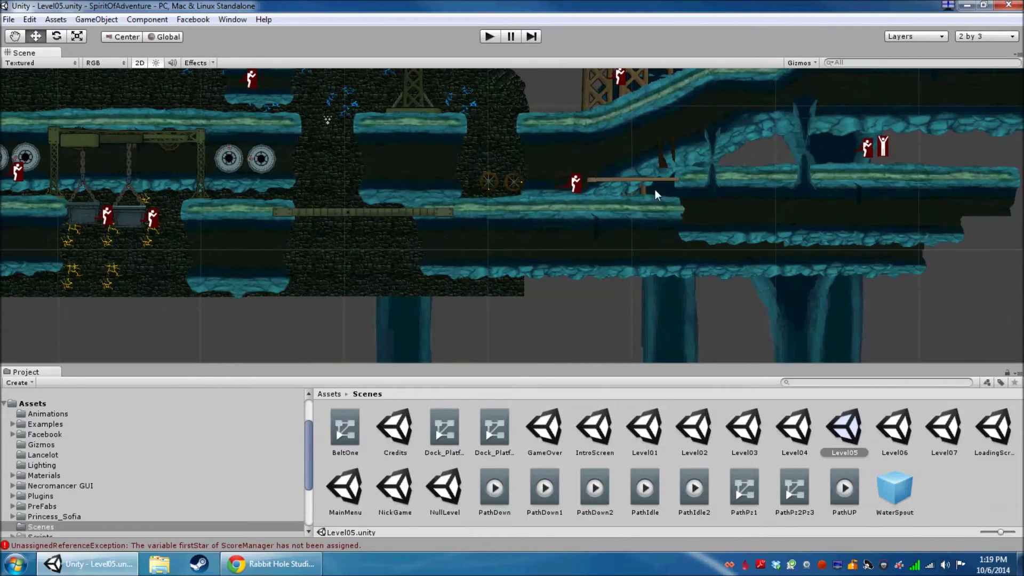
scroll(679, 231, "up", 2)
scroll(524, 233, "up", 1)
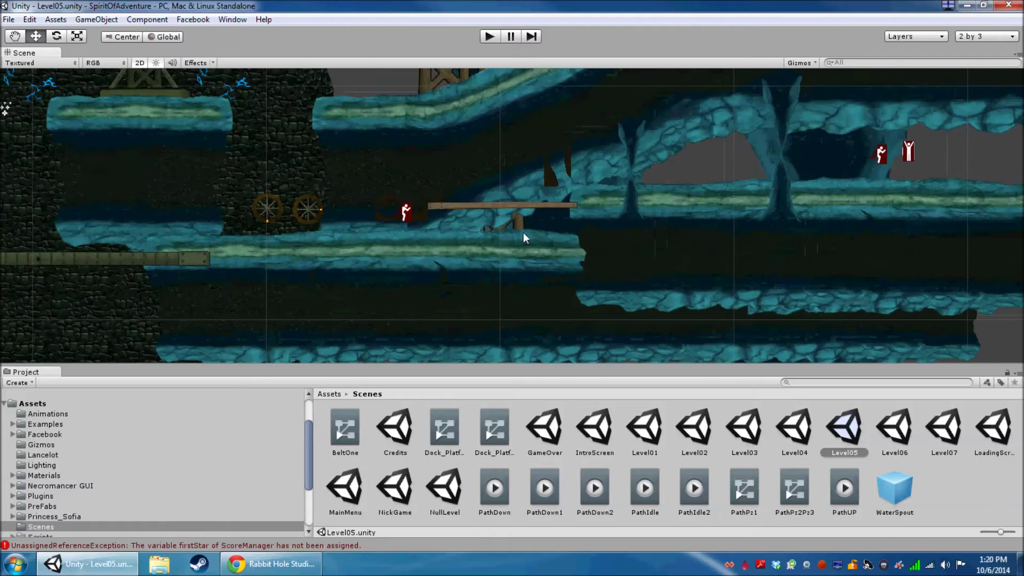
scroll(524, 233, "up", 2)
Select and deselect the wooden plank, then pull back to frame the gear, pipes, boulder and whole level
left_click(375, 199)
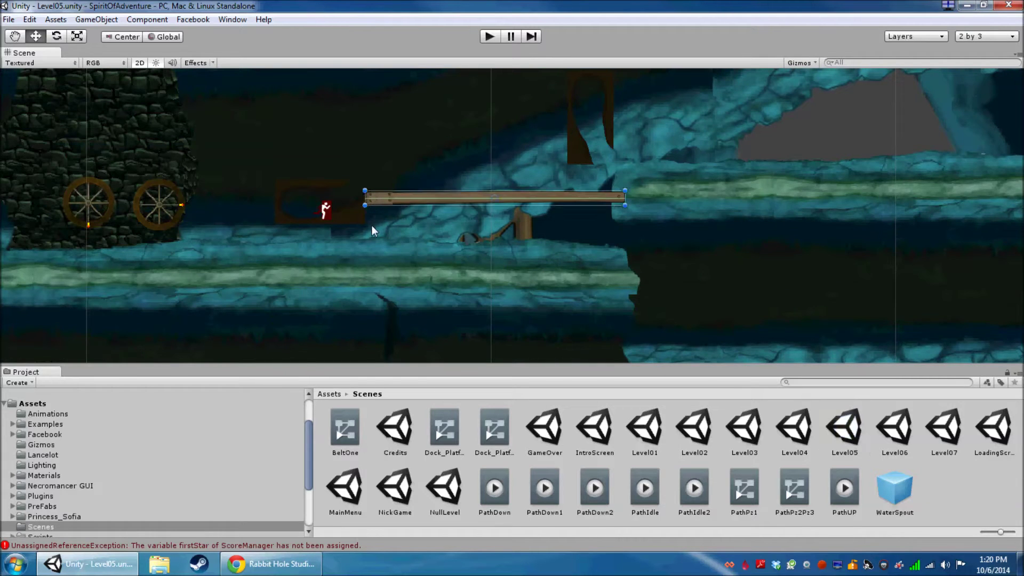
scroll(609, 220, "down", 1)
left_click(758, 147)
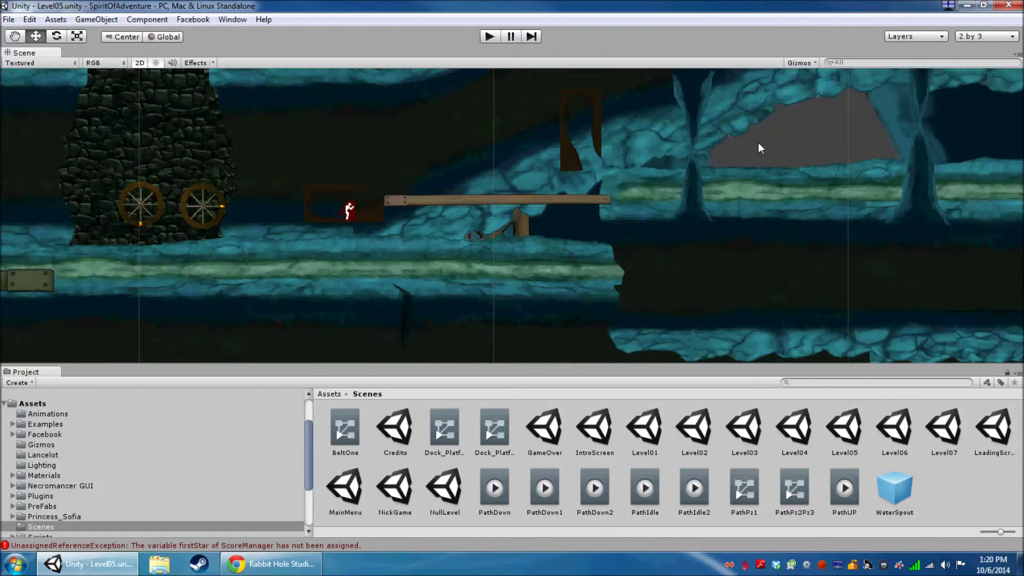
scroll(422, 238, "down", 1)
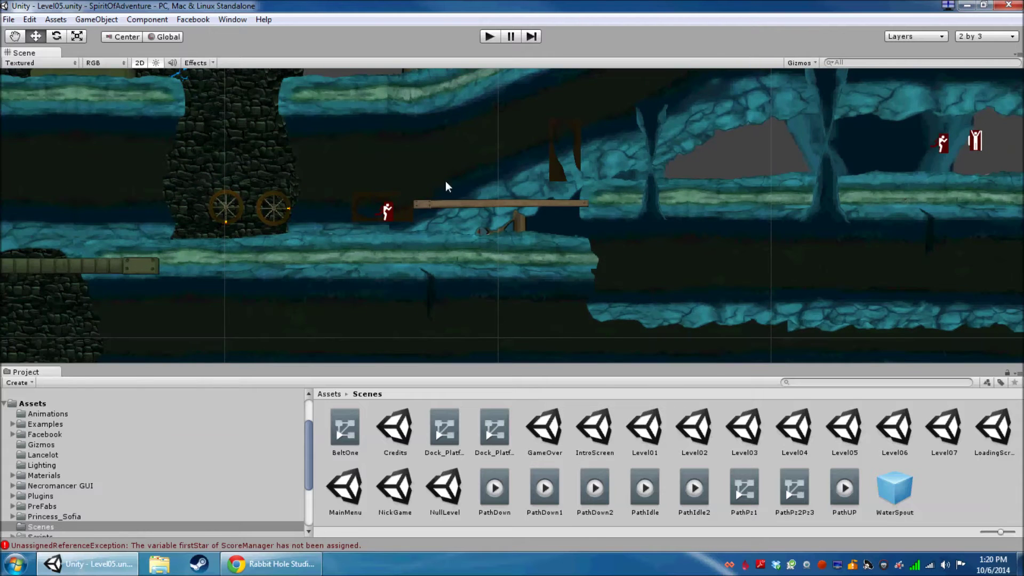
scroll(521, 219, "up", 1)
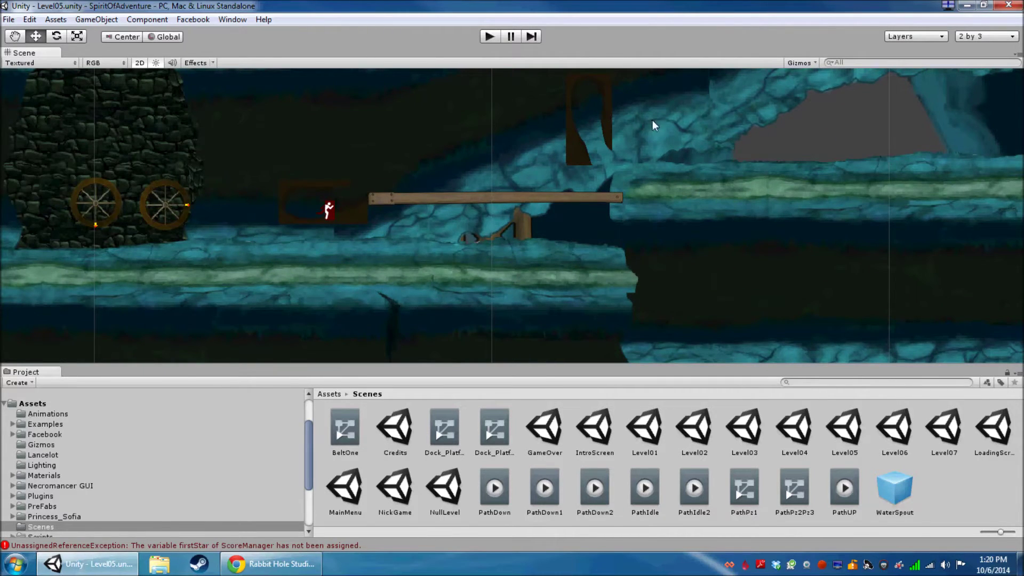
scroll(654, 121, "down", 1)
scroll(624, 131, "down", 1)
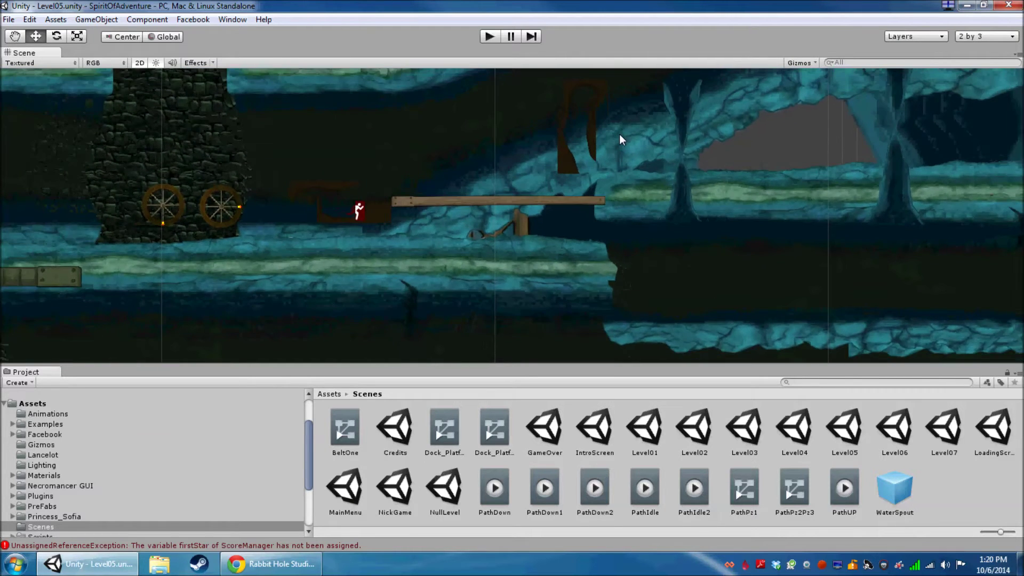
scroll(620, 140, "down", 1)
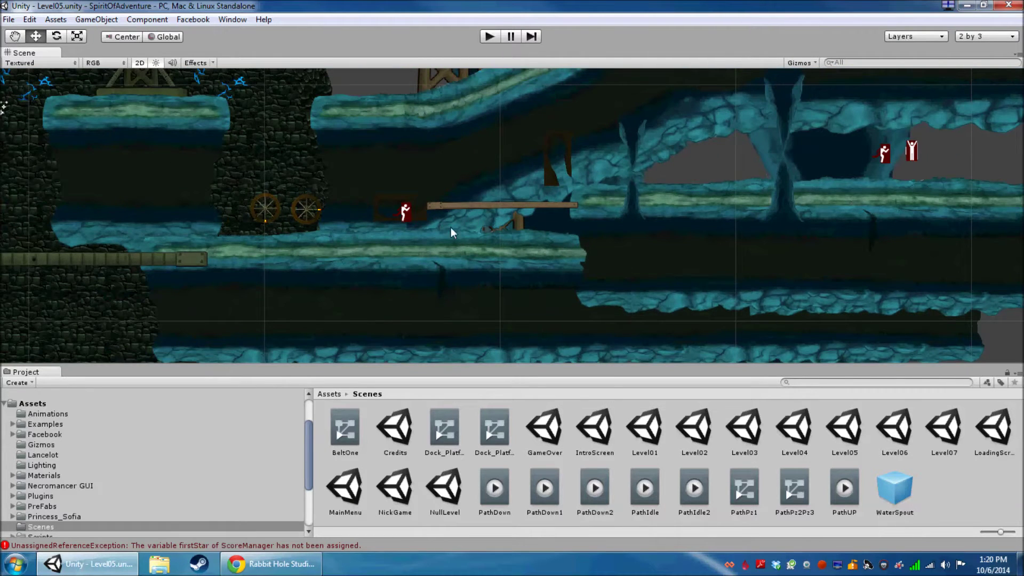
scroll(453, 230, "up", 1)
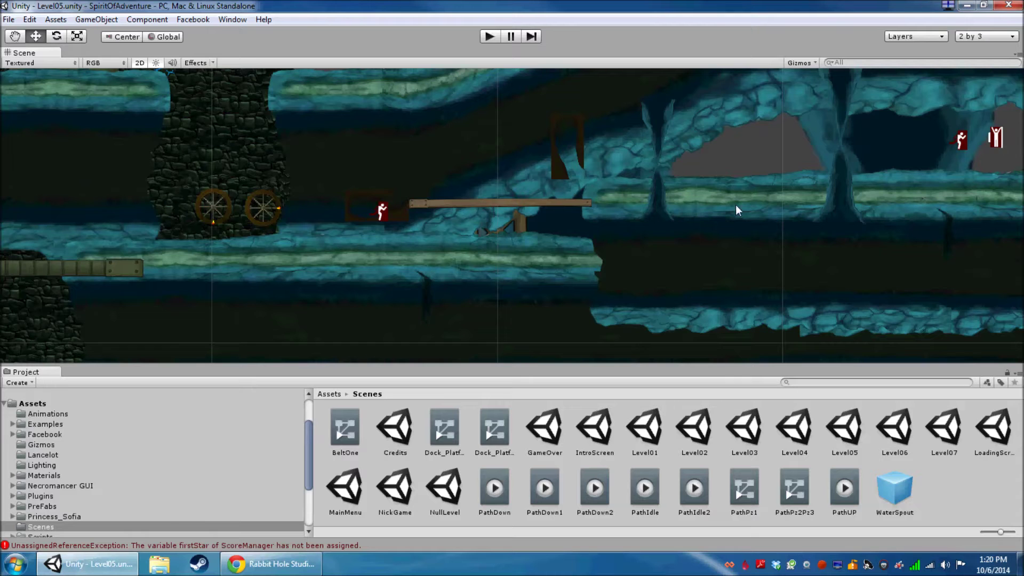
scroll(383, 230, "down", 1)
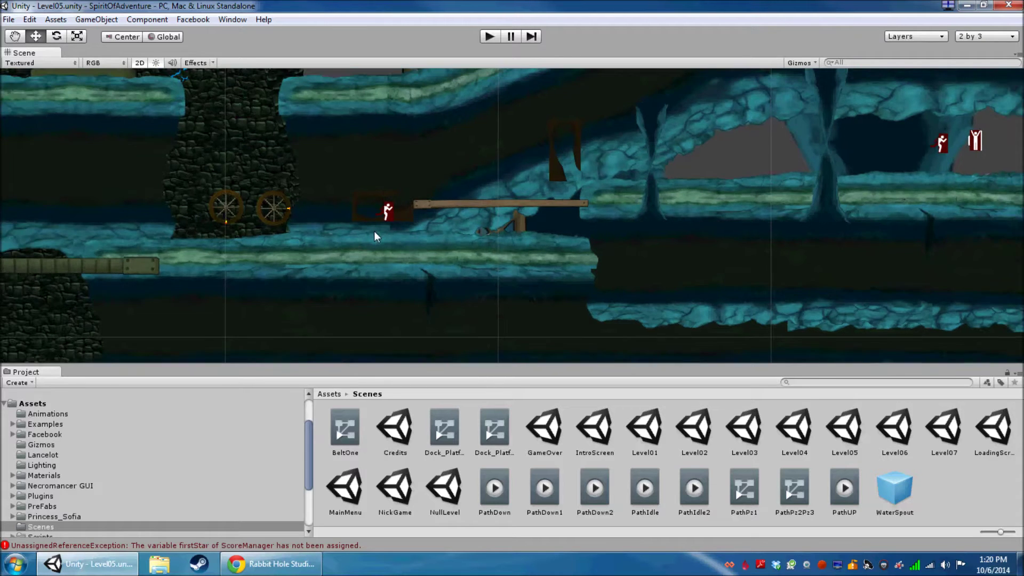
middle_click_drag(341, 198, 376, 243)
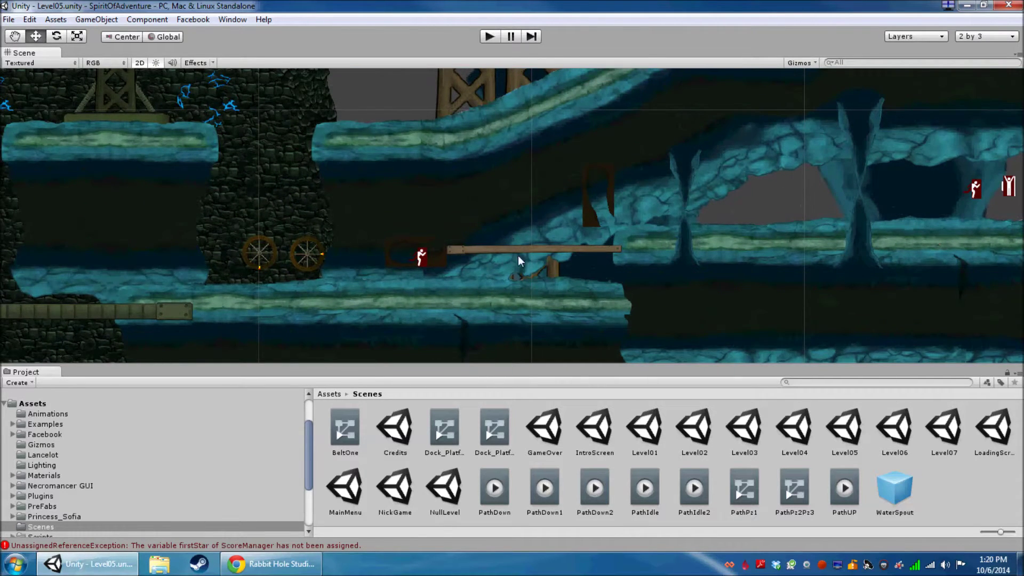
scroll(399, 248, "down", 2)
middle_click_drag(449, 156, 471, 234)
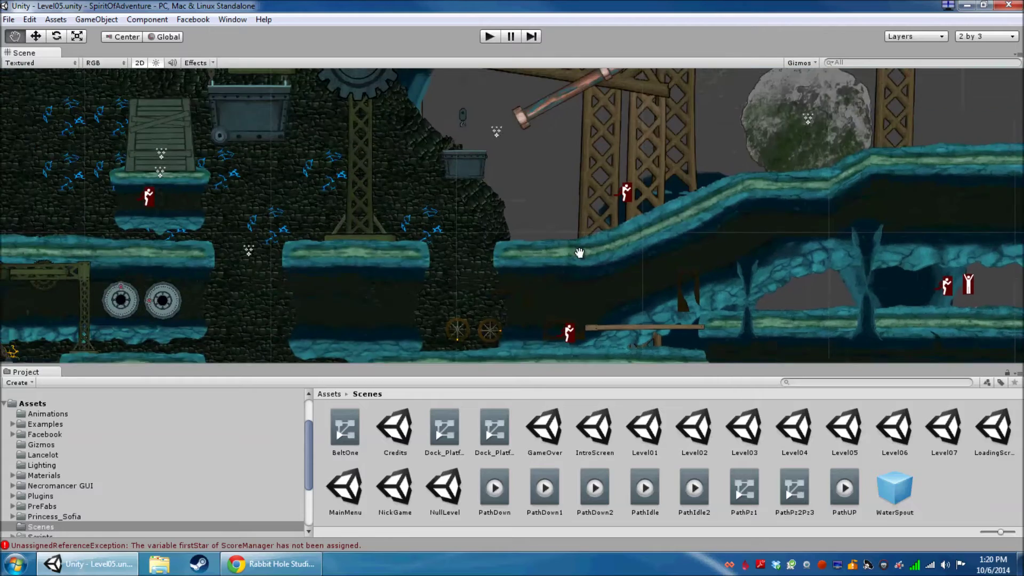
scroll(522, 228, "down", 1)
middle_click_drag(609, 102, 684, 293)
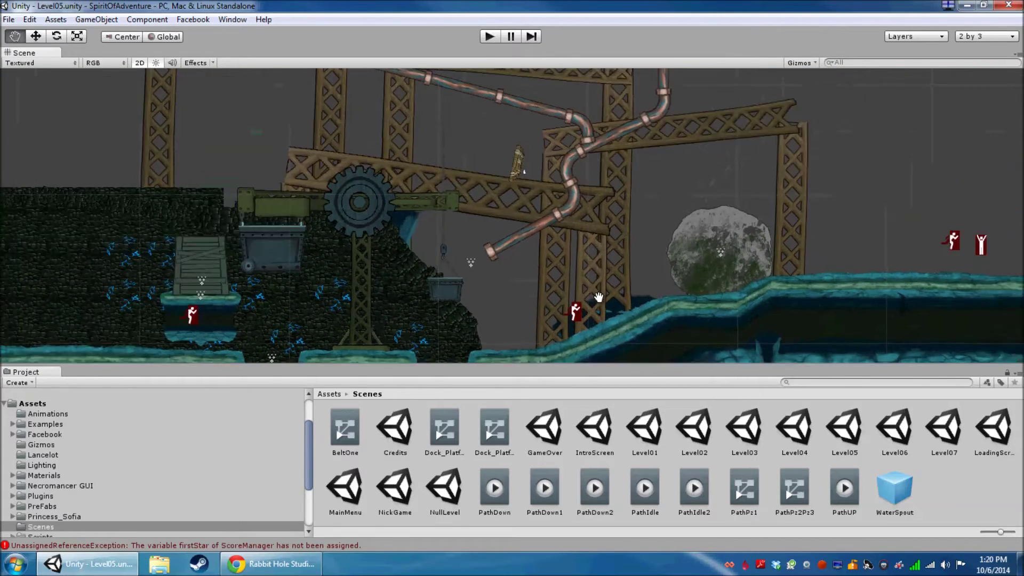
scroll(684, 293, "down", 1)
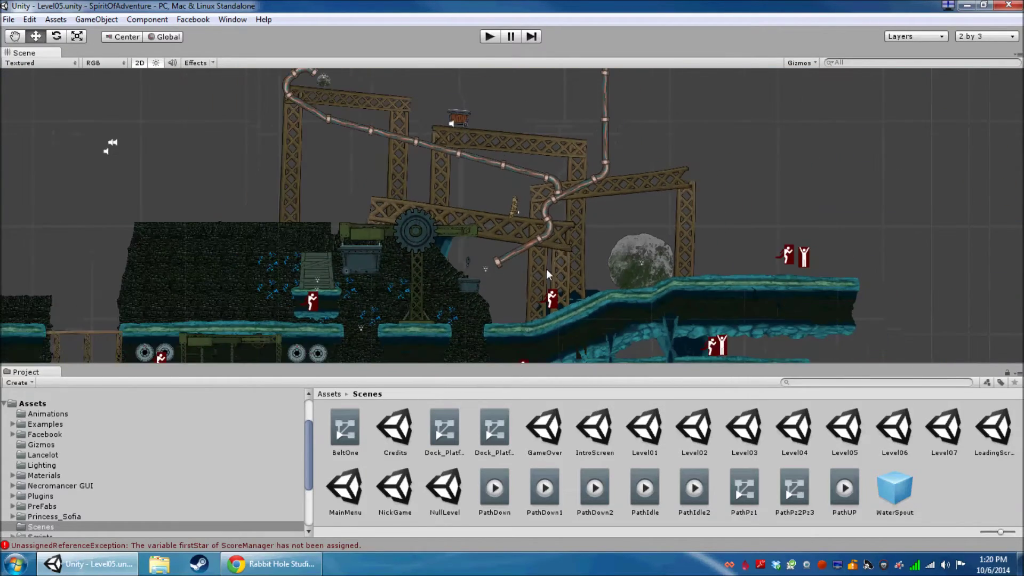
middle_click_drag(547, 269, 667, 161)
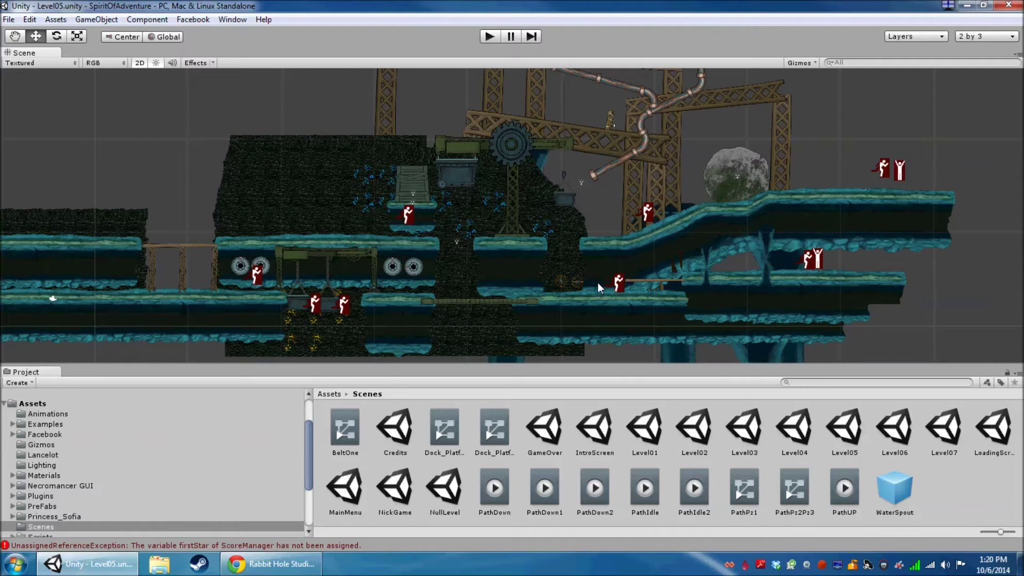
double_click(907, 436)
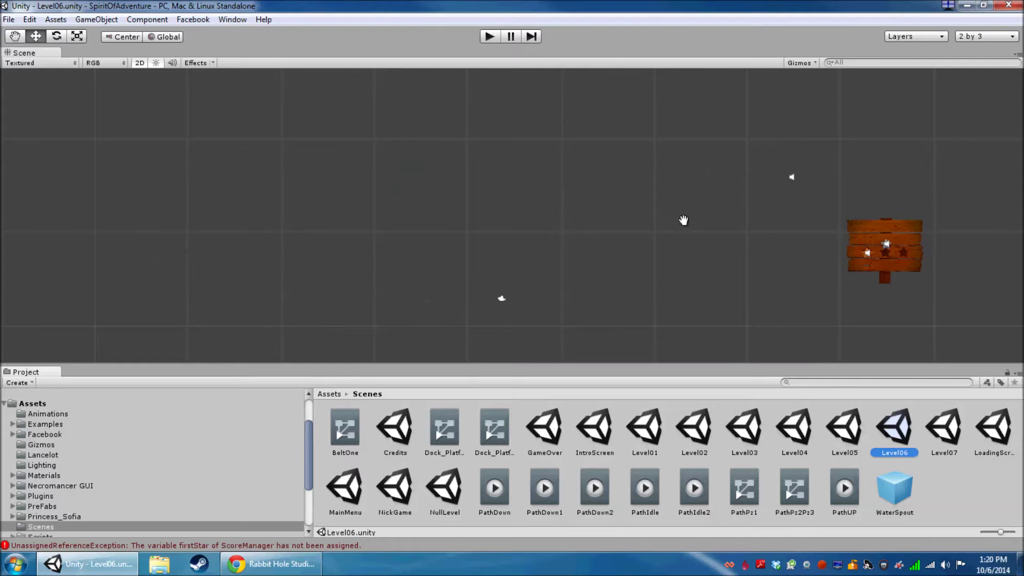
mouse_move(520, 295)
middle_mouse_down()
mouse_move(652, 220)
mouse_move(699, 149)
middle_mouse_up()
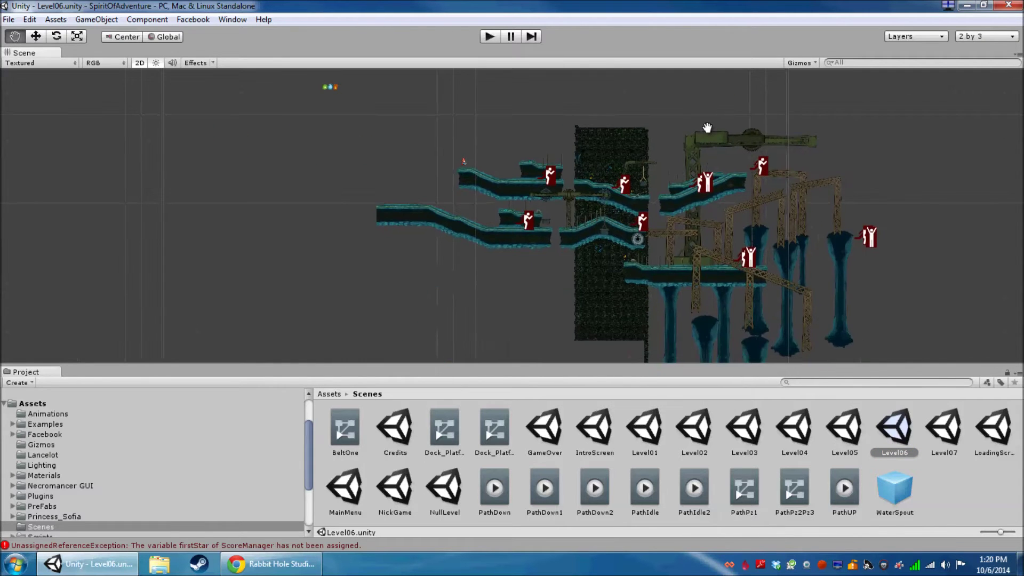
mouse_move(700, 148)
middle_mouse_down()
mouse_move(683, 233)
mouse_move(708, 142)
middle_mouse_up()
scroll(709, 142, "up", 3)
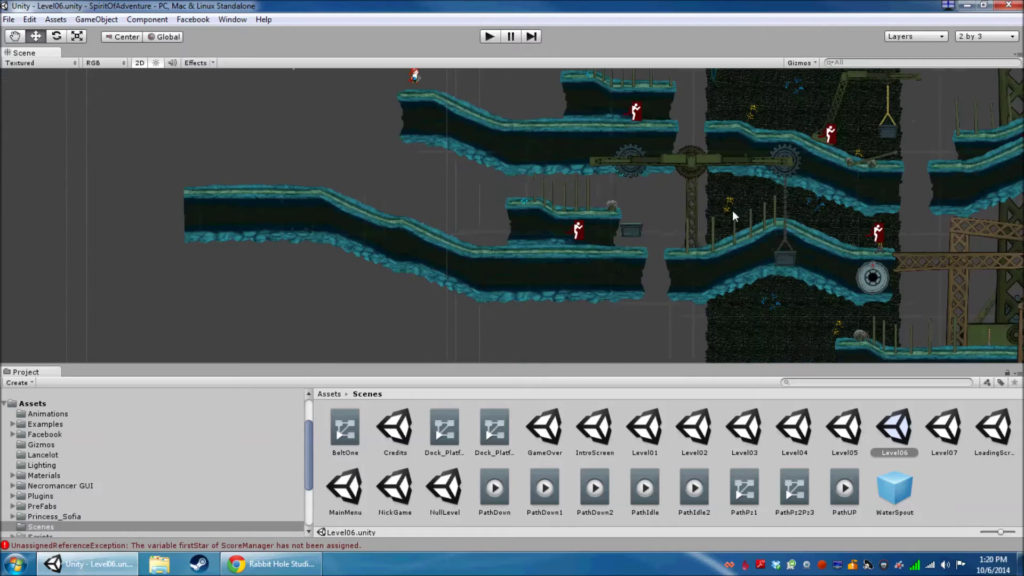
scroll(732, 210, "up", 3)
mouse_move(765, 227)
middle_mouse_down()
mouse_move(614, 267)
mouse_move(569, 197)
middle_mouse_up()
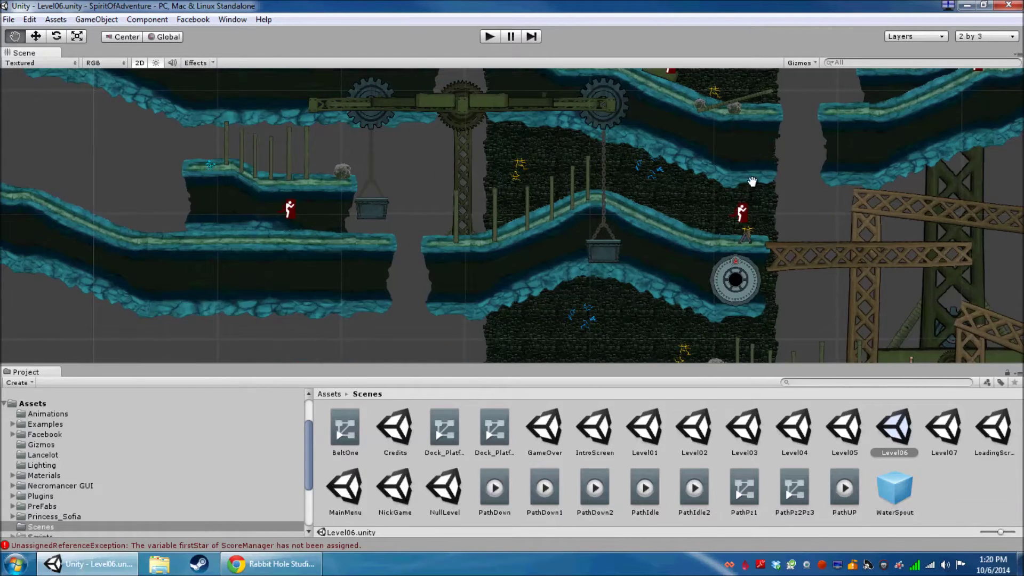
middle_click_drag(749, 178, 507, 185)
scroll(507, 184, "down", 2)
middle_click_drag(598, 217, 569, 299)
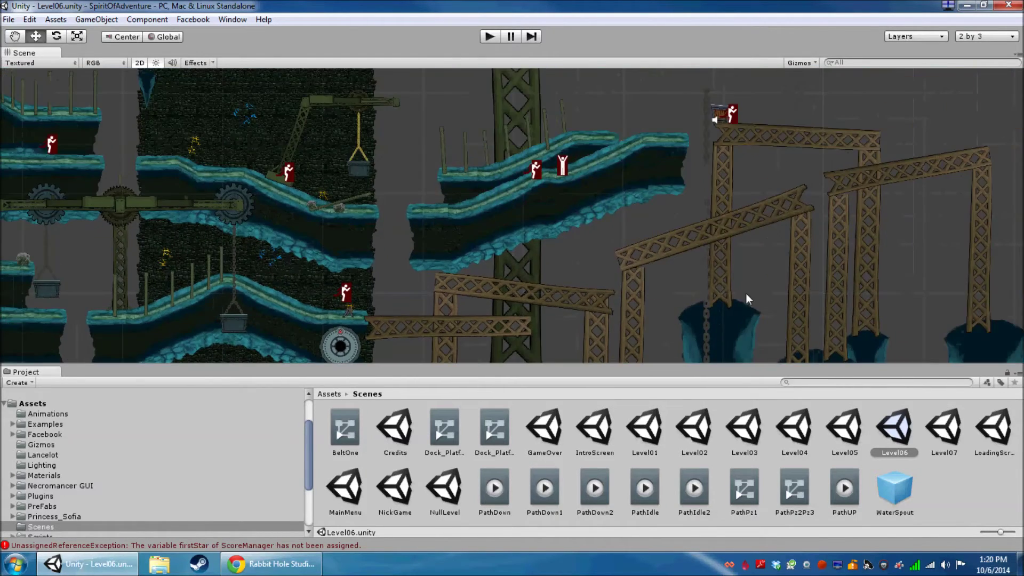
mouse_move(746, 297)
middle_mouse_down()
mouse_move(289, 216)
mouse_move(276, 191)
mouse_move(590, 299)
mouse_move(600, 231)
middle_mouse_up()
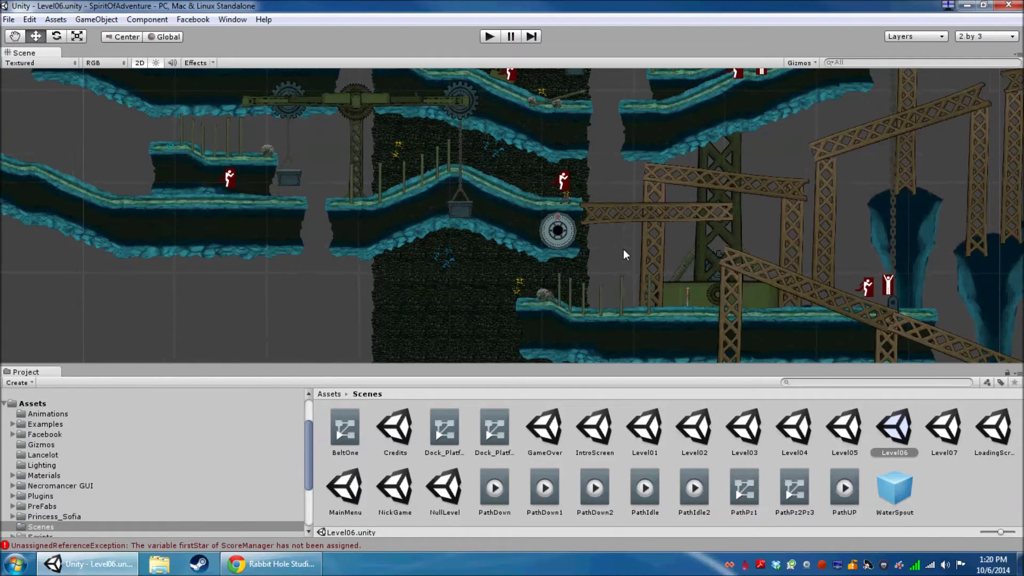
mouse_move(524, 164)
middle_mouse_down()
mouse_move(675, 210)
mouse_move(686, 275)
mouse_move(643, 208)
middle_mouse_up()
scroll(641, 210, "up", 2)
scroll(645, 224, "up", 2)
scroll(617, 248, "up", 3)
scroll(588, 233, "up", 2)
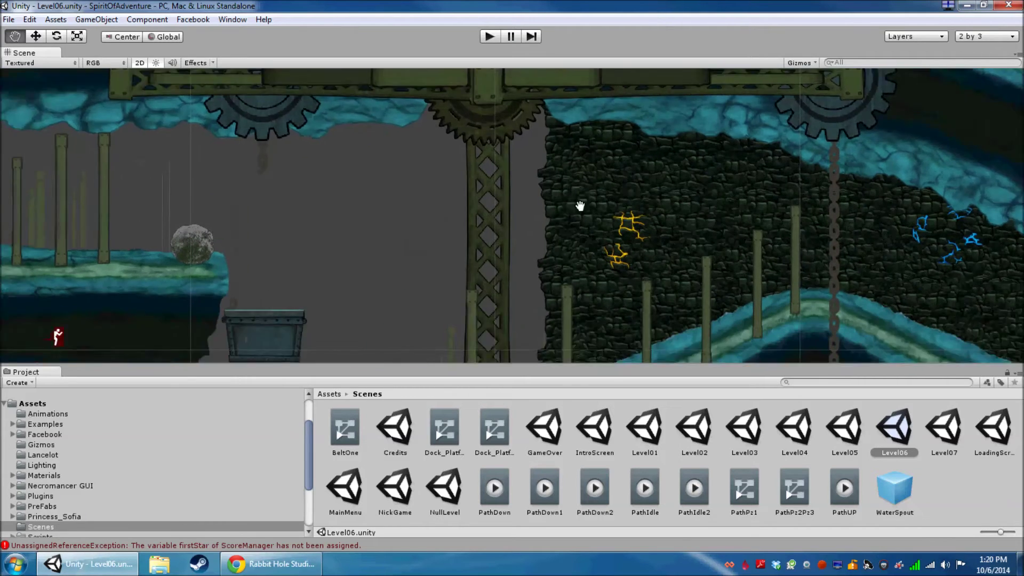
scroll(580, 206, "down", 2)
scroll(624, 164, "down", 2)
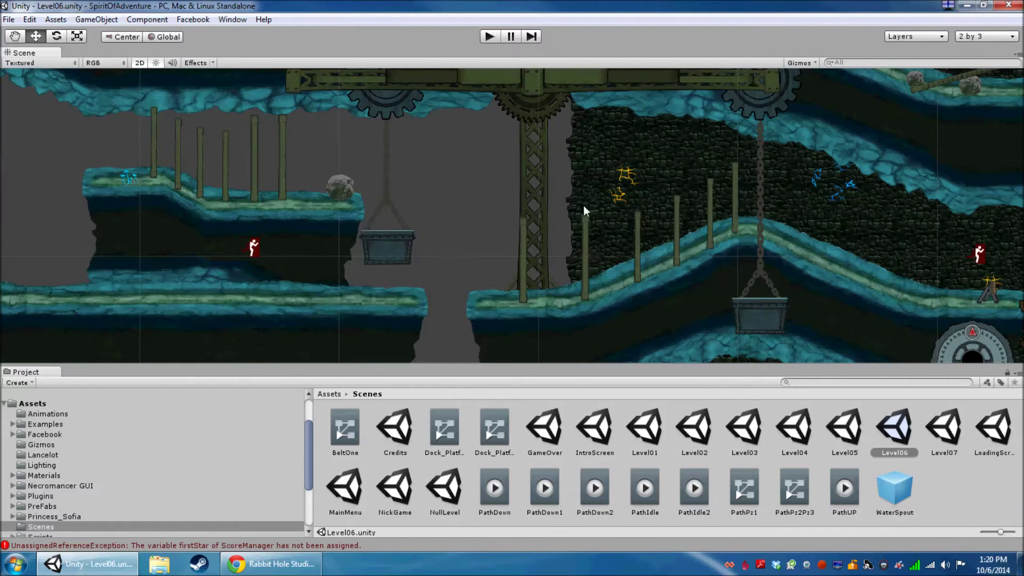
middle_click_drag(796, 240, 369, 270)
middle_click_drag(571, 307, 571, 256)
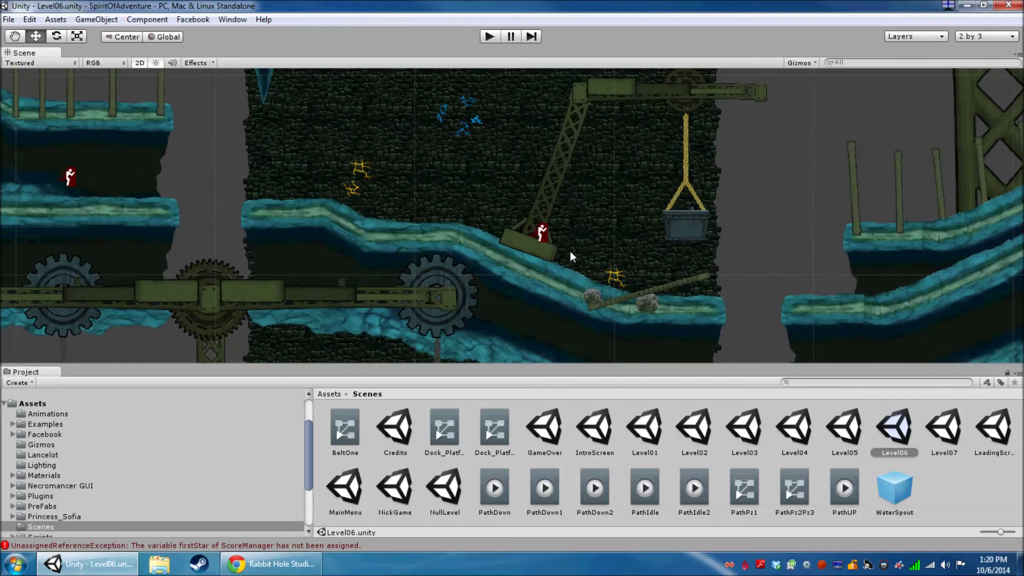
mouse_move(755, 196)
middle_mouse_down()
mouse_move(955, 232)
mouse_move(321, 270)
middle_mouse_up()
scroll(667, 228, "down", 1)
scroll(762, 253, "down", 1)
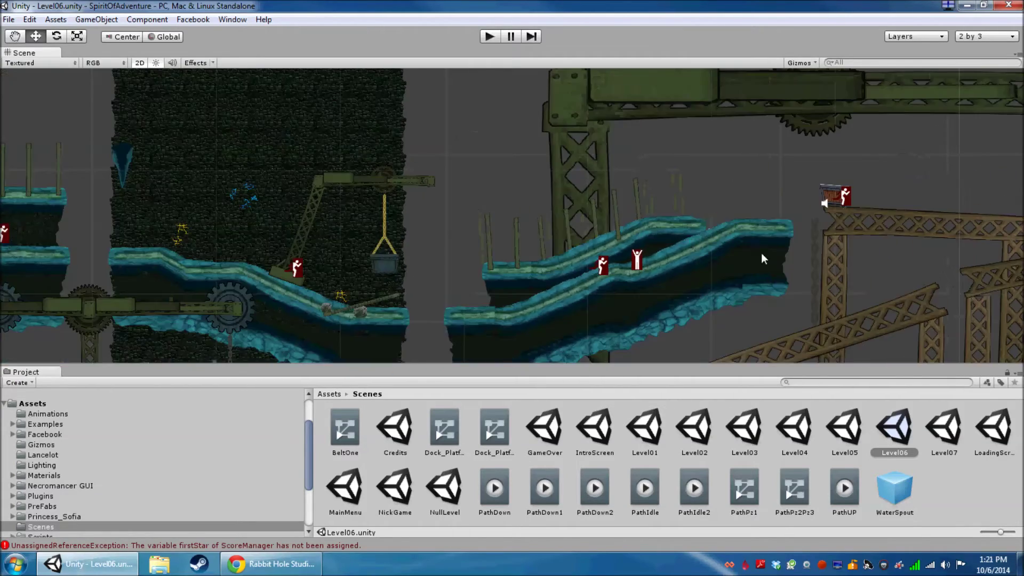
middle_click_drag(761, 253, 597, 309)
middle_click_drag(614, 257, 688, 86)
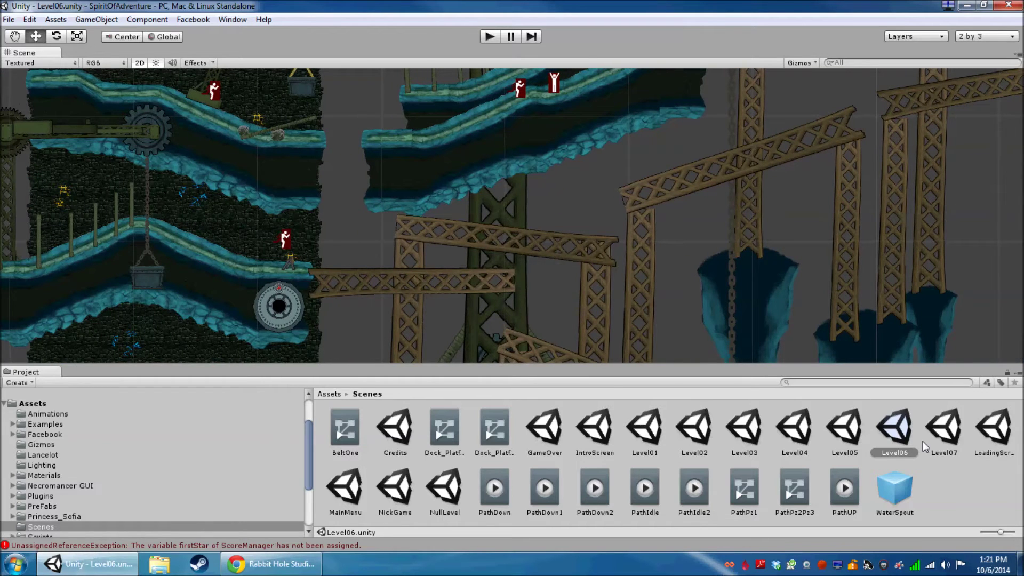
double_click(944, 431)
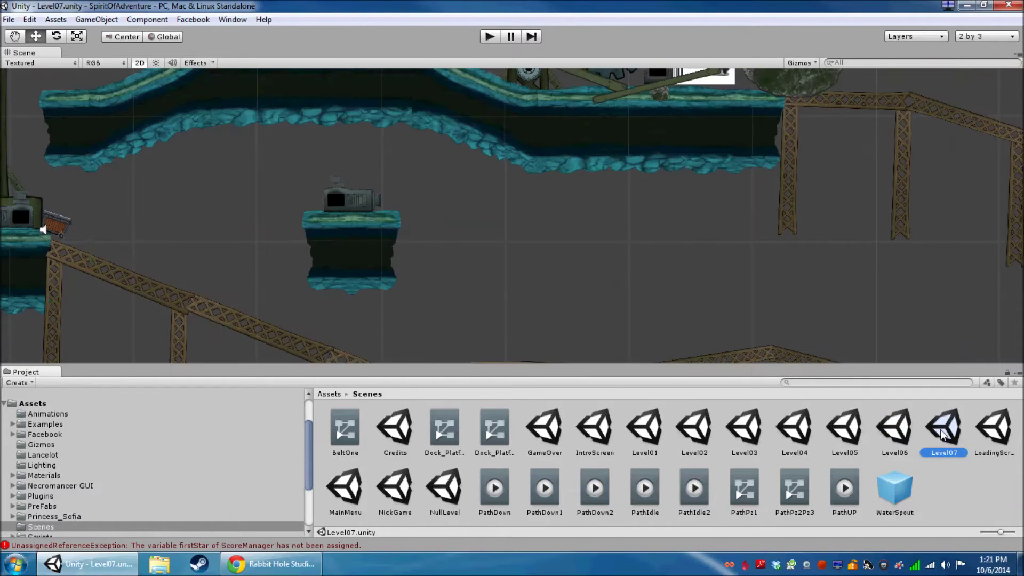
Pan Level07 over the crane, cart, gears and generator, select the engine, then open Level04
middle_click_drag(354, 311, 478, 239)
scroll(416, 231, "down", 1)
scroll(416, 231, "down", 2)
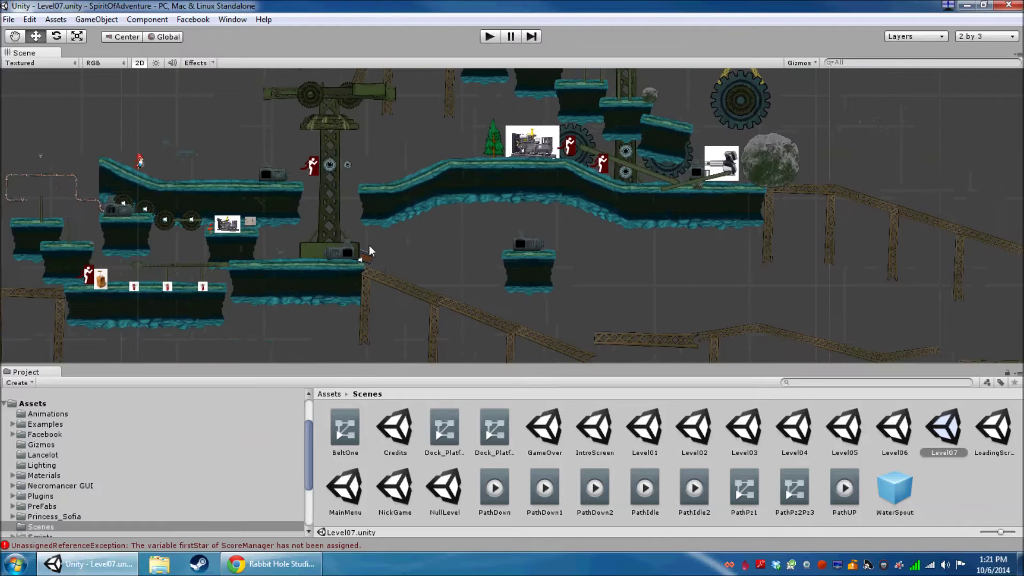
middle_click_drag(370, 246, 473, 237)
scroll(473, 238, "up", 1)
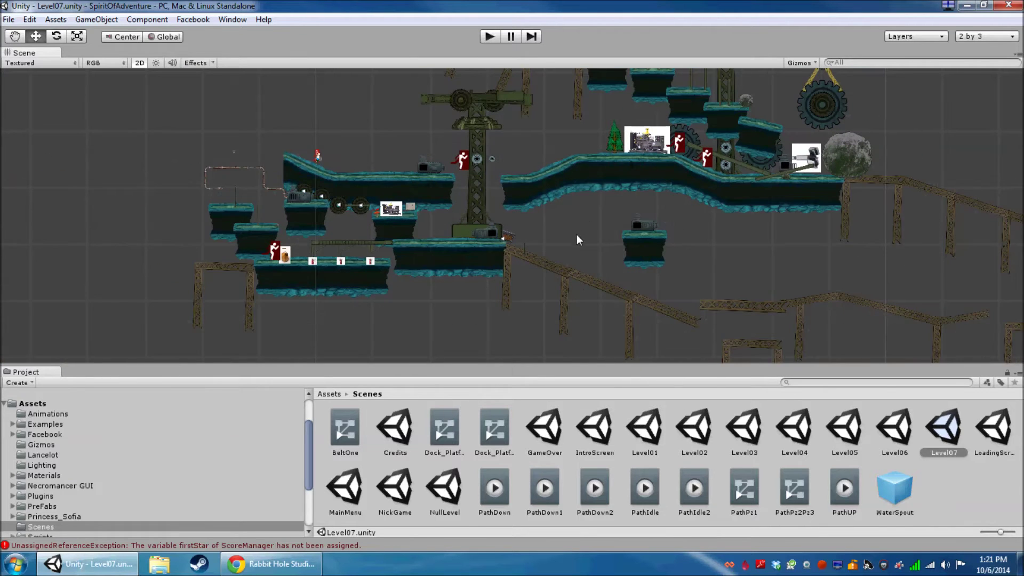
scroll(428, 234, "up", 1)
scroll(428, 240, "up", 2)
scroll(386, 254, "up", 3)
mouse_move(386, 254)
middle_mouse_down()
mouse_move(444, 260)
mouse_move(561, 321)
middle_mouse_up()
middle_click_drag(233, 187, 736, 197)
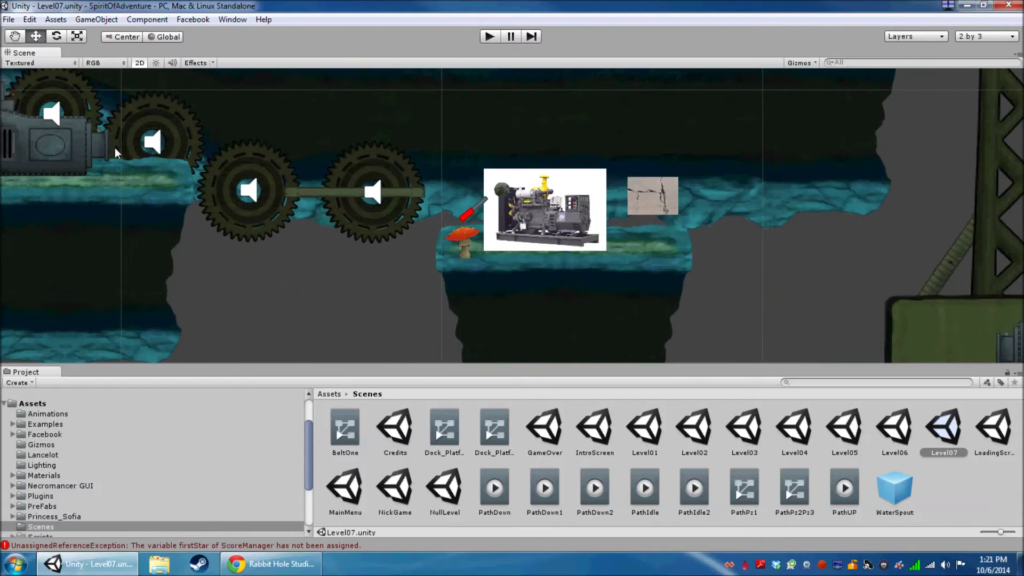
middle_click_drag(115, 152, 515, 235)
scroll(376, 198, "up", 2)
left_click(348, 215)
scroll(459, 188, "down", 2)
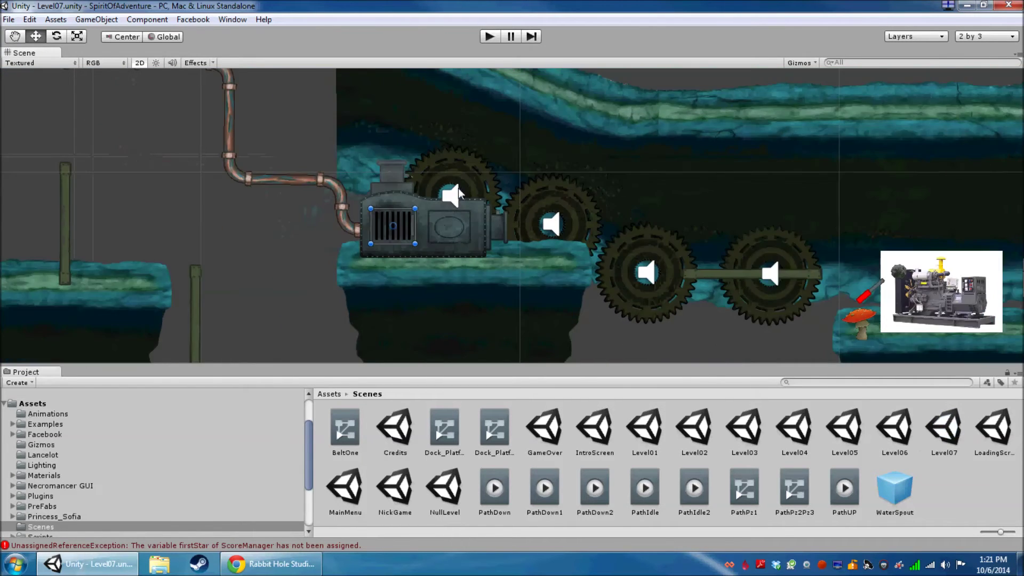
scroll(459, 188, "down", 2)
scroll(357, 185, "down", 1)
mouse_move(487, 257)
middle_mouse_down()
mouse_move(154, 363)
mouse_move(168, 364)
middle_mouse_up()
scroll(408, 237, "down", 2)
scroll(420, 244, "down", 2)
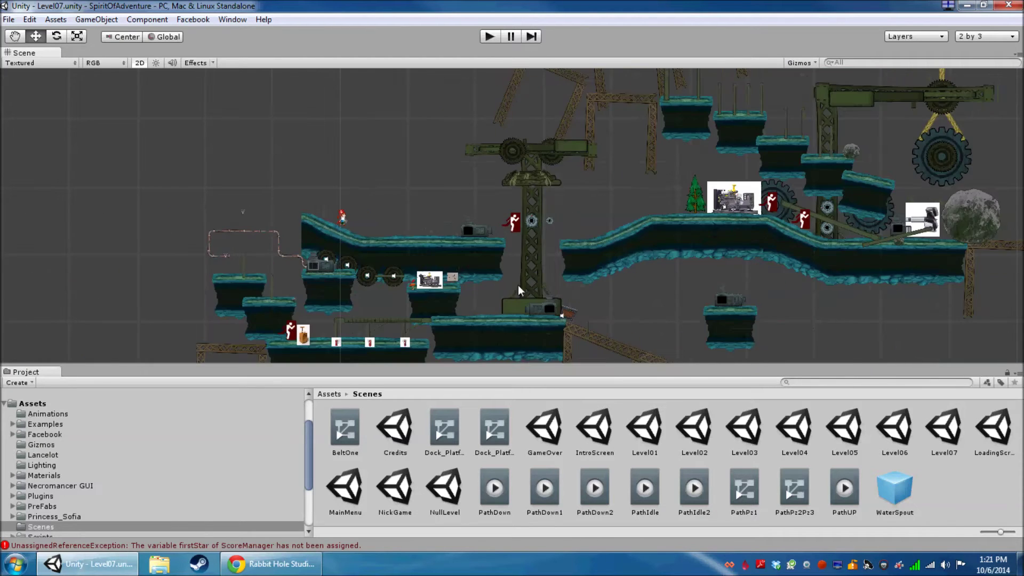
scroll(480, 273, "down", 2)
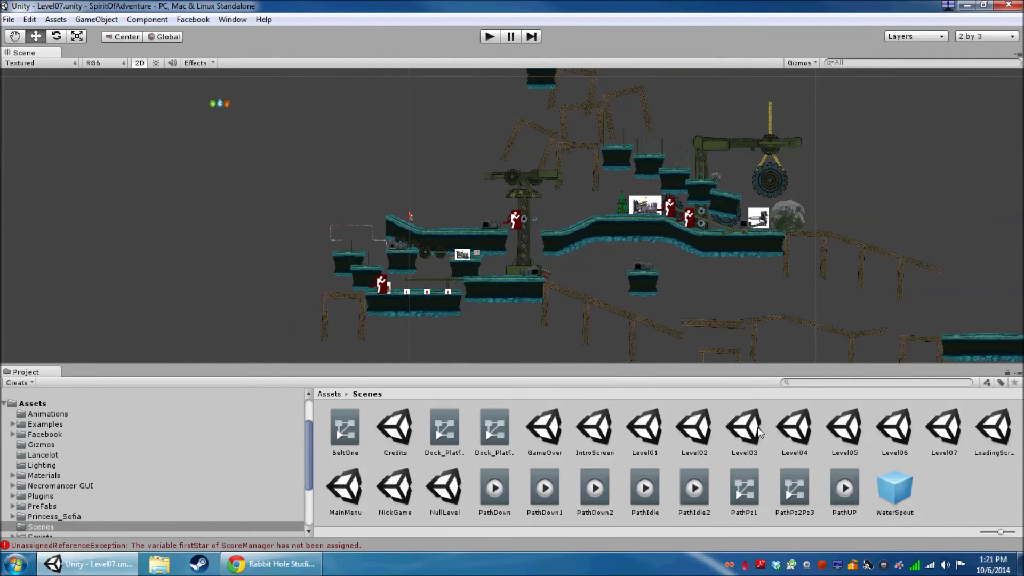
double_click(797, 433)
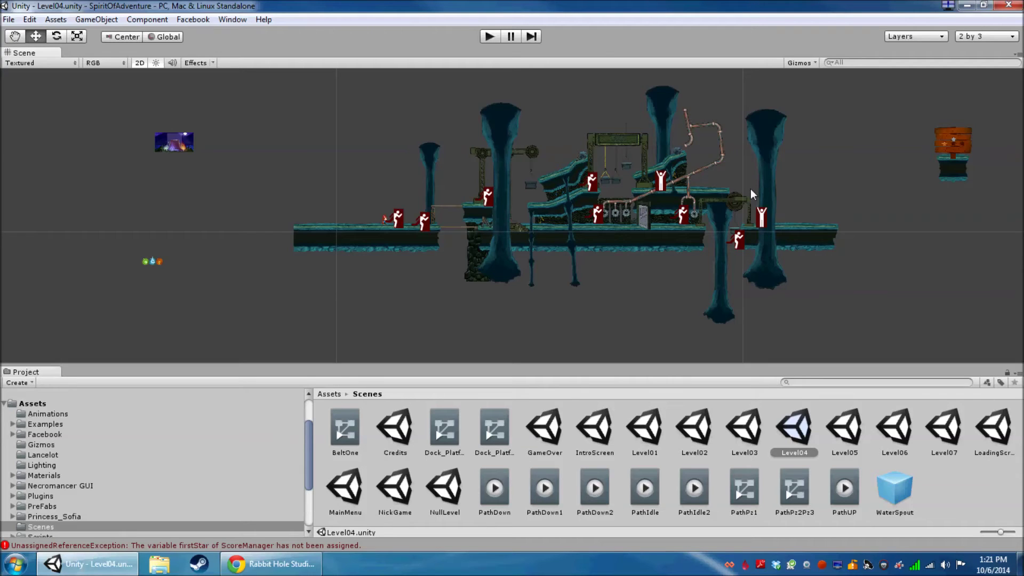
mouse_move(992, 564)
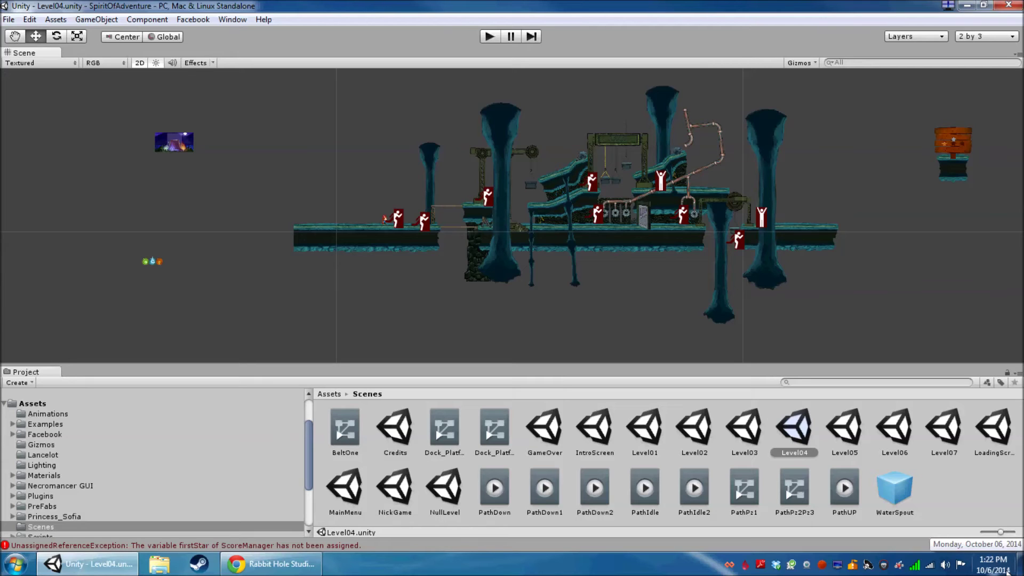
Check the date and time on the taskbar clock, then close the calendar popup
left_click(1008, 570)
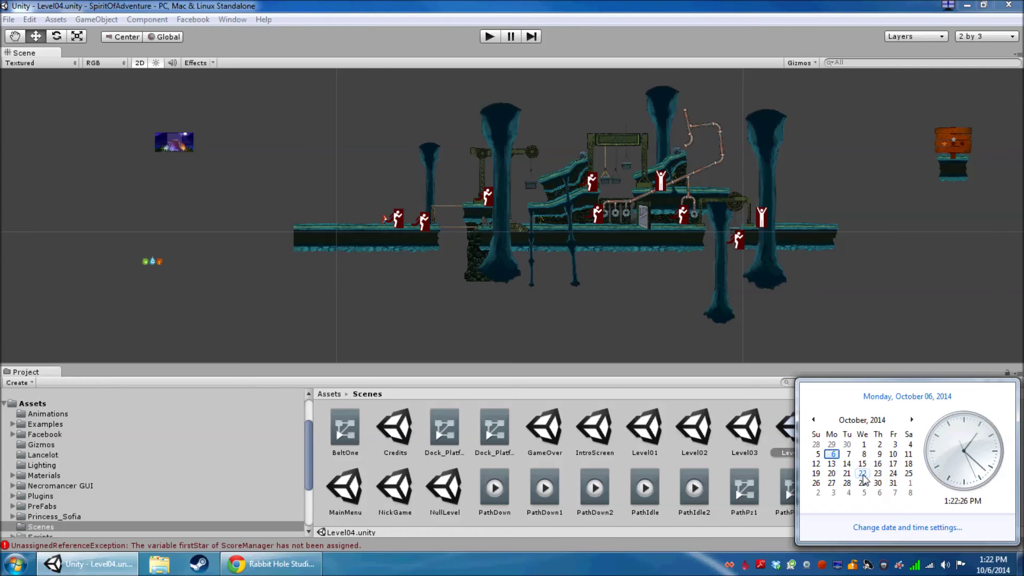
left_click(849, 259)
scroll(774, 229, "up", 2)
scroll(745, 240, "up", 2)
scroll(699, 249, "up", 1)
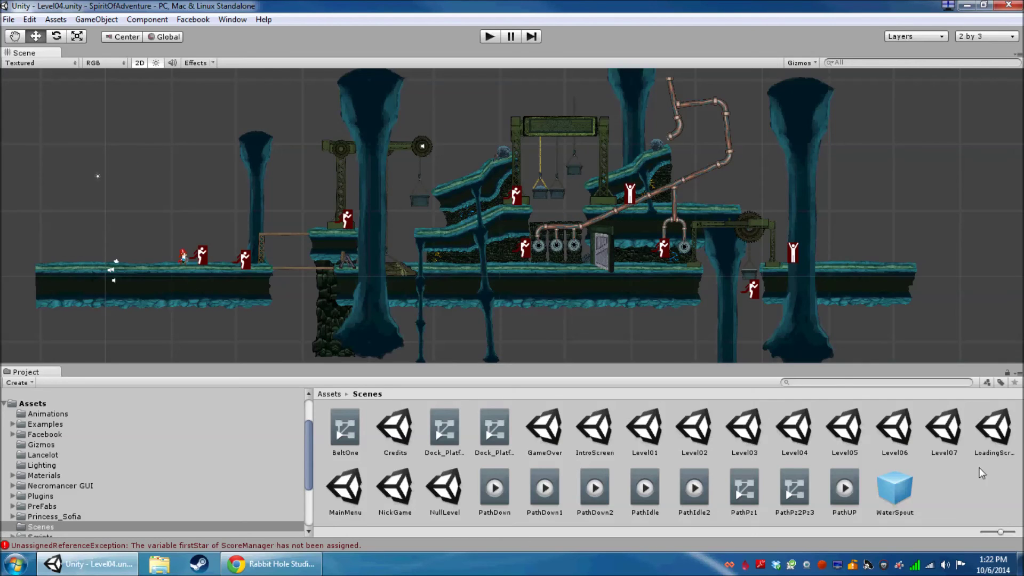
Reopen Level07 and pan across its scaffolding, left side, generator and boulder
double_click(941, 433)
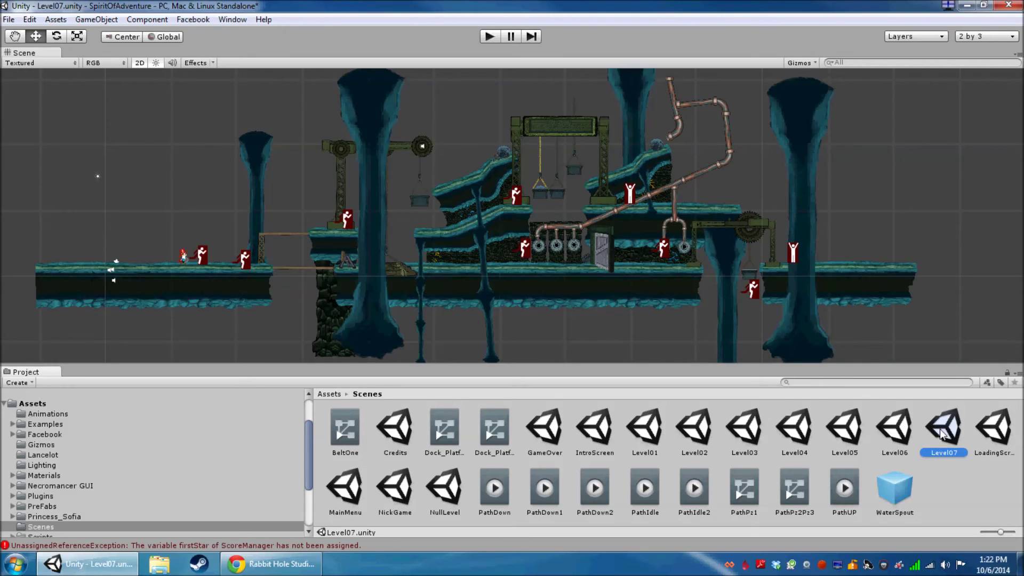
middle_click_drag(461, 269, 486, 242)
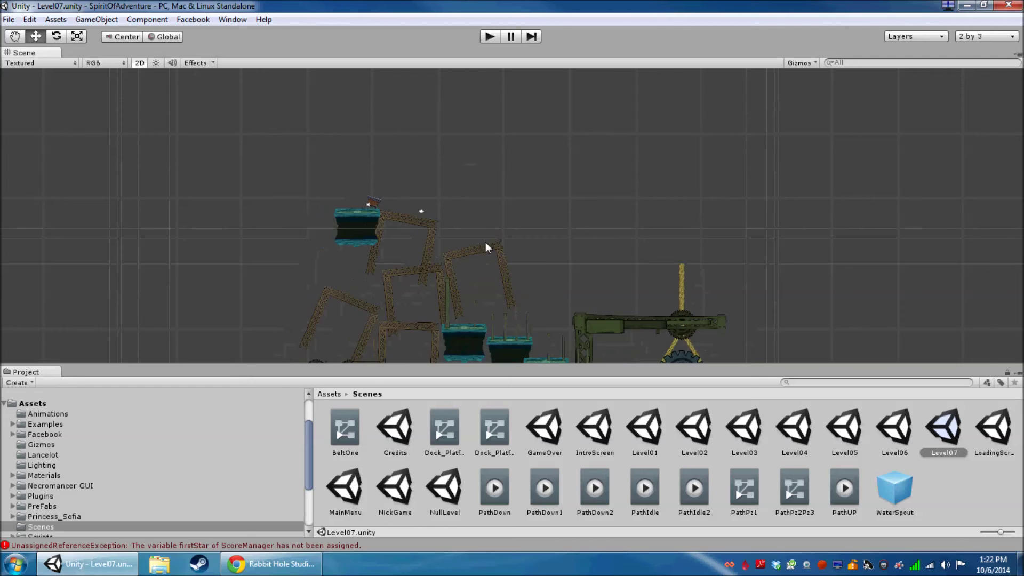
scroll(431, 304, "down", 2)
scroll(367, 260, "up", 2)
scroll(366, 260, "up", 2)
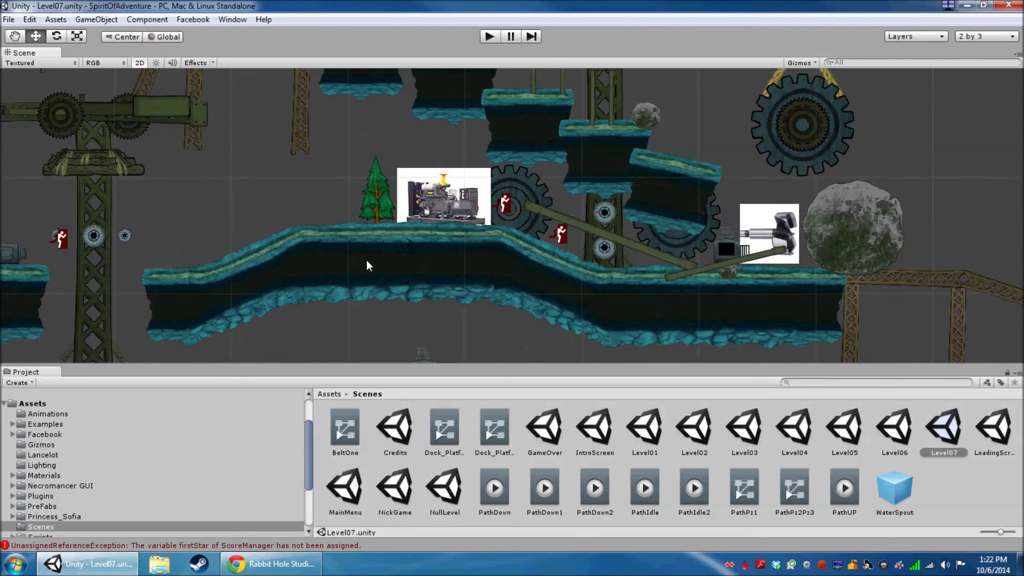
middle_click_drag(366, 260, 731, 221)
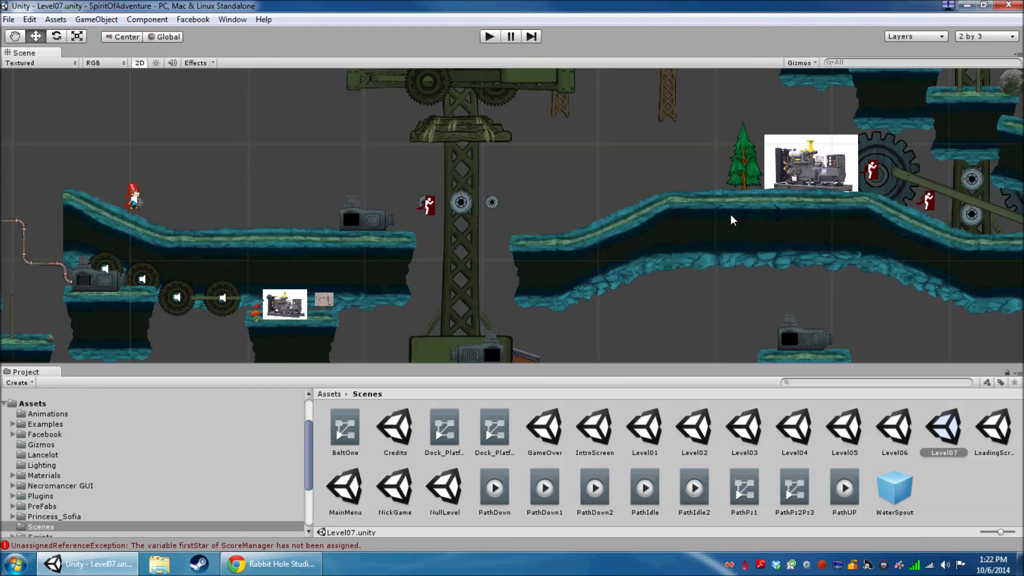
middle_click_drag(704, 269, 487, 273)
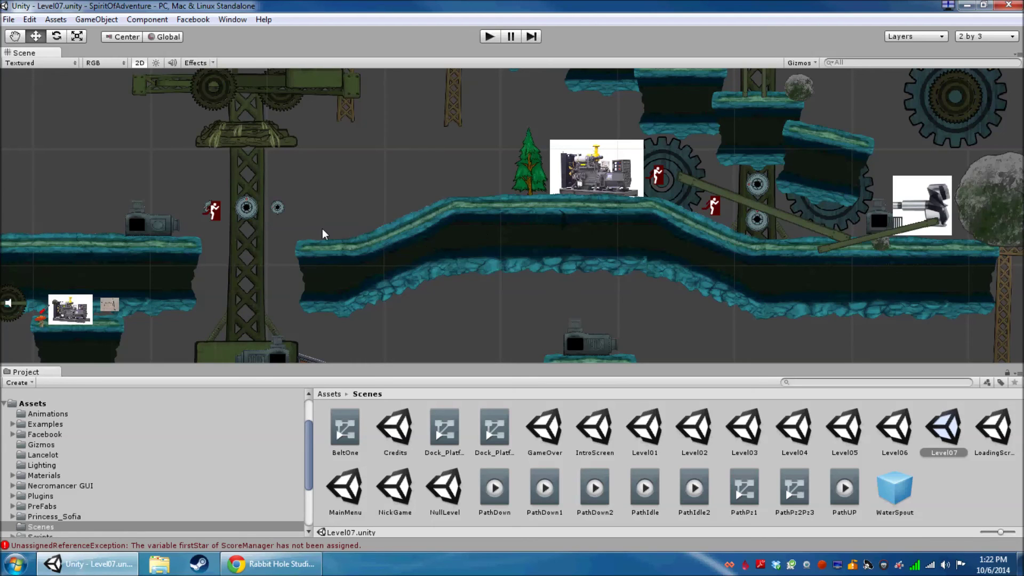
middle_click_drag(323, 229, 460, 229)
scroll(475, 232, "down", 2)
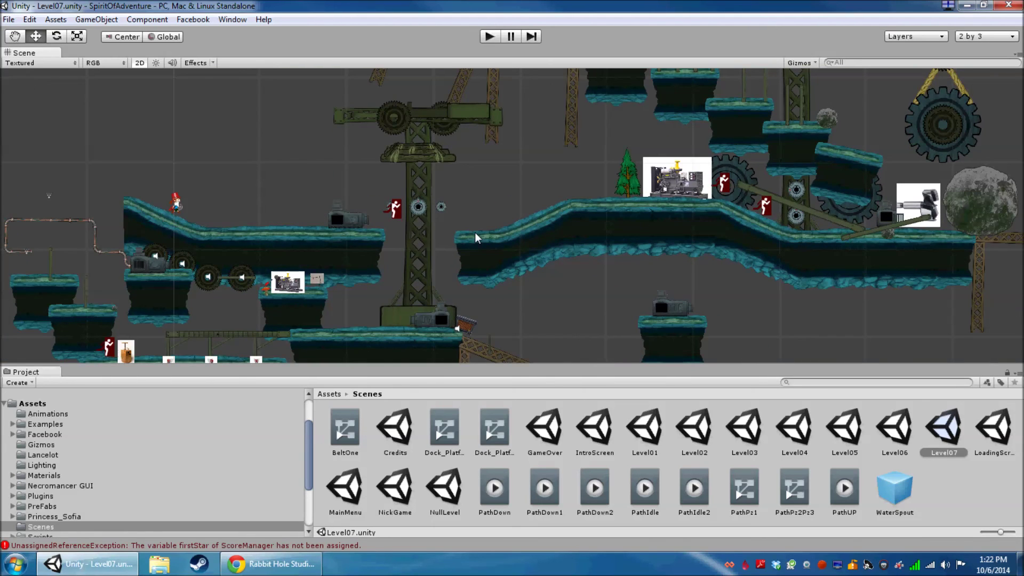